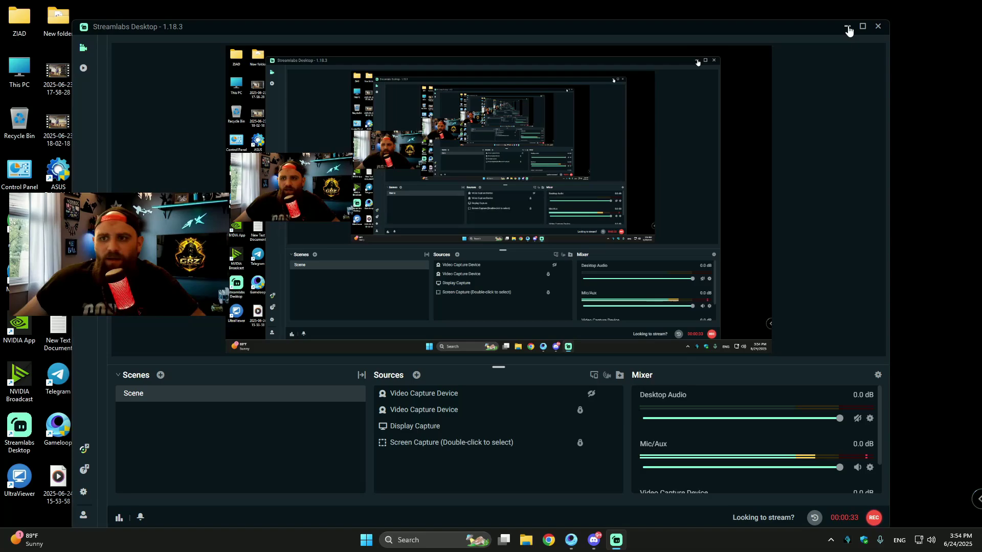
Step: Switch from Streamlabs Desktop to Discord and open the Tickets channel of the GRZ E-Sports server
left_click(846, 26)
left_click_drag(252, 66, 437, 42)
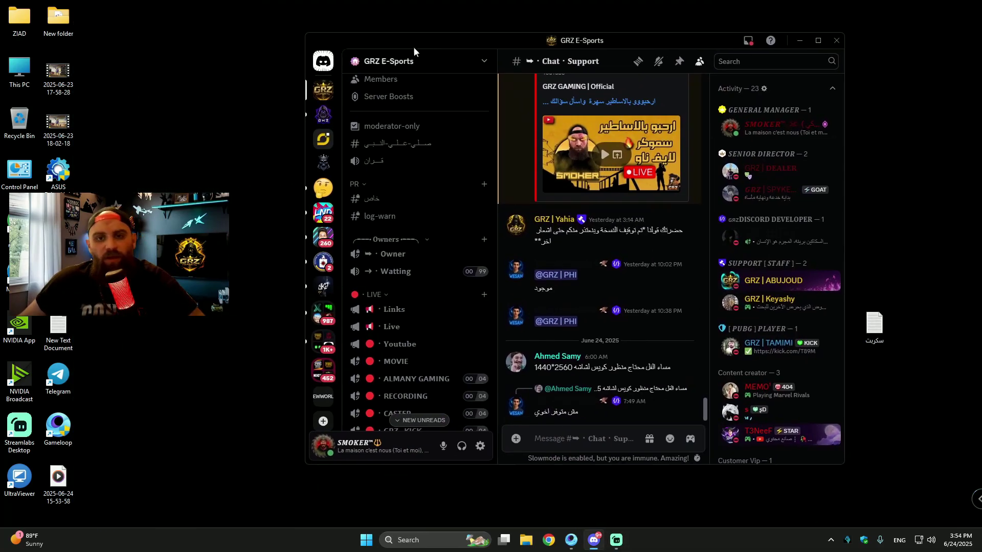
scroll(423, 260, "down", 3)
scroll(439, 257, "down", 3)
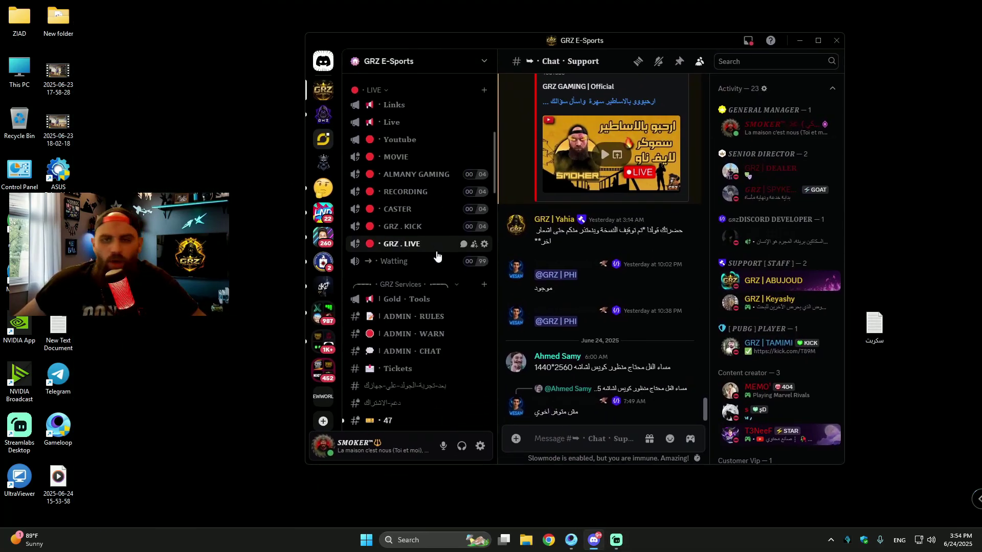
scroll(438, 257, "down", 1)
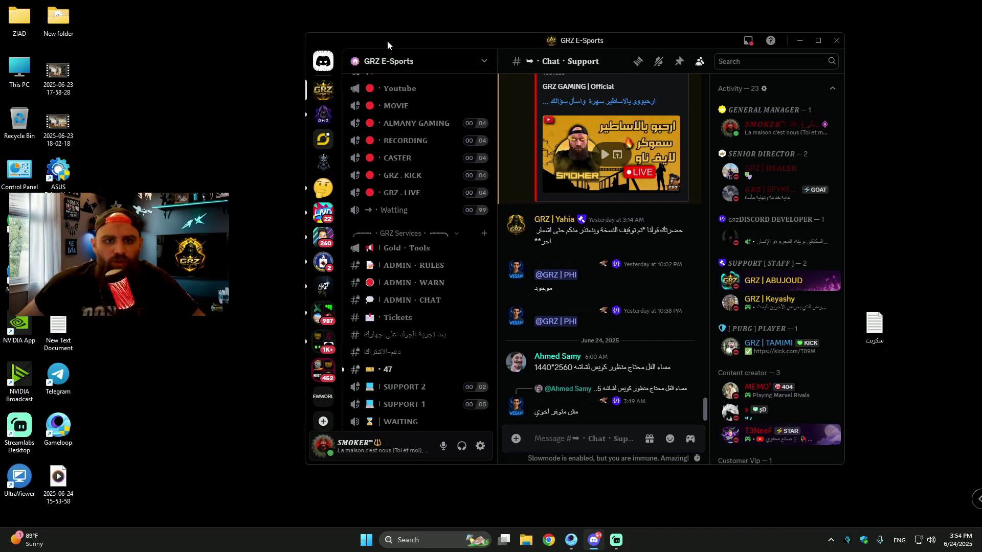
left_click_drag(388, 41, 323, 32)
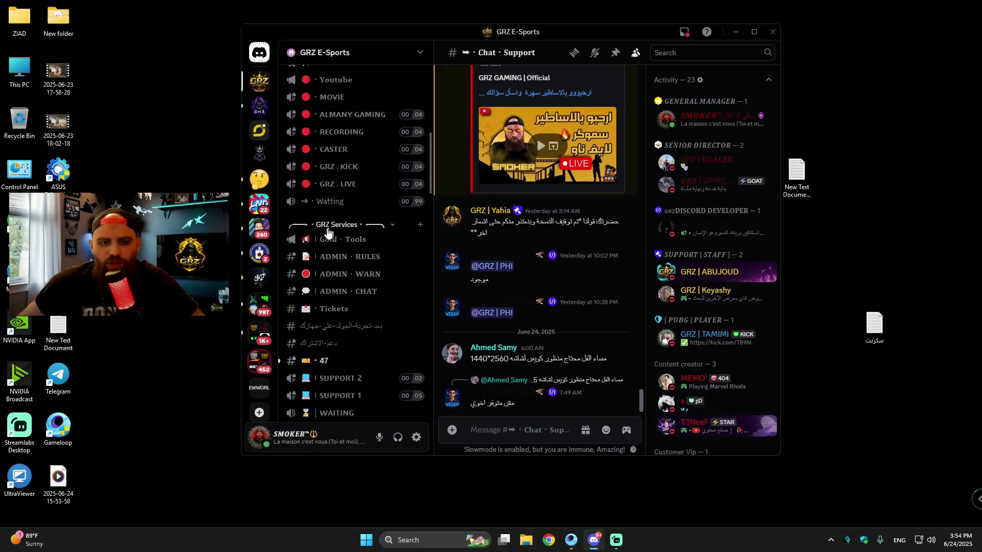
left_click(337, 313)
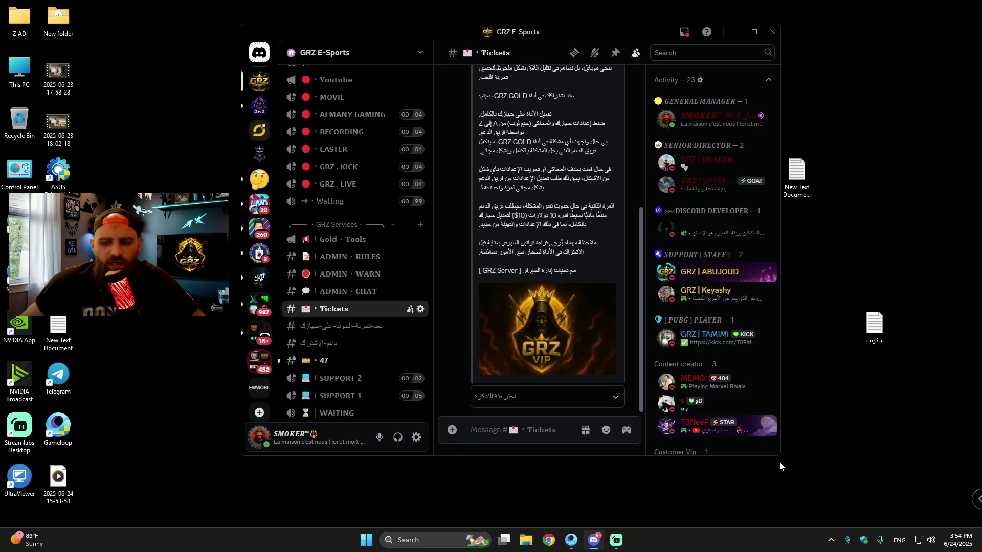
Step: Create a support ticket in the GRZ Tweek category and open its new ticket channel
left_click_drag(778, 453, 891, 454)
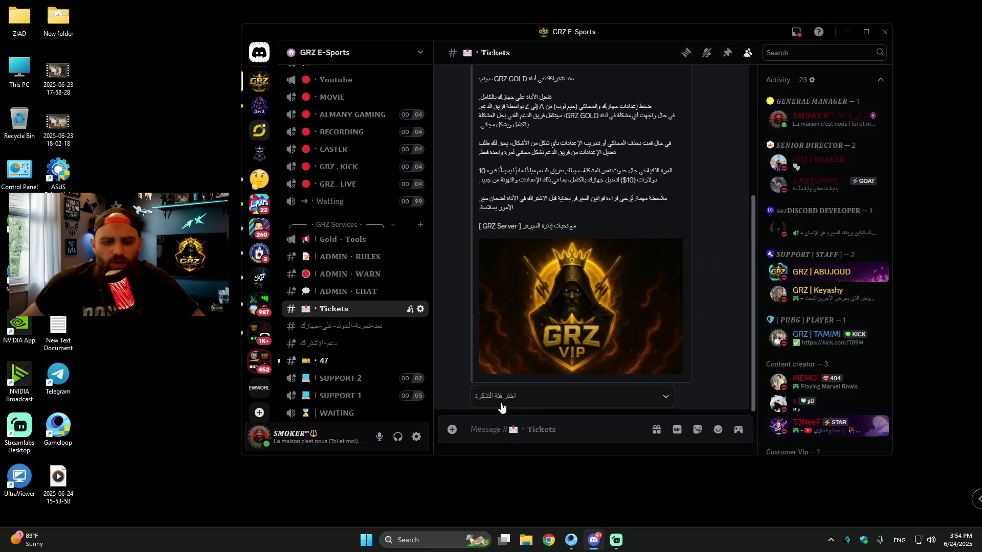
left_click(530, 402)
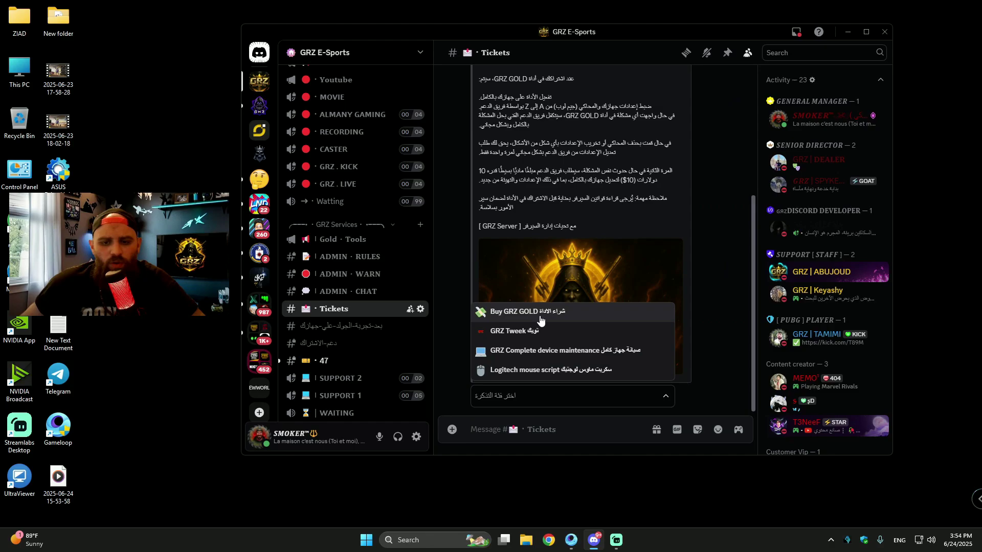
left_click(513, 333)
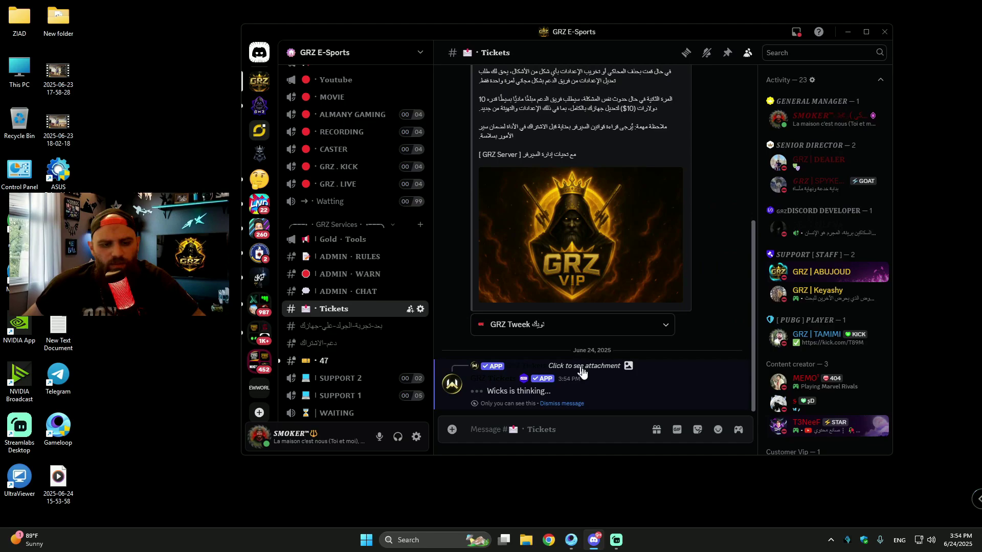
scroll(331, 333, "down", 2)
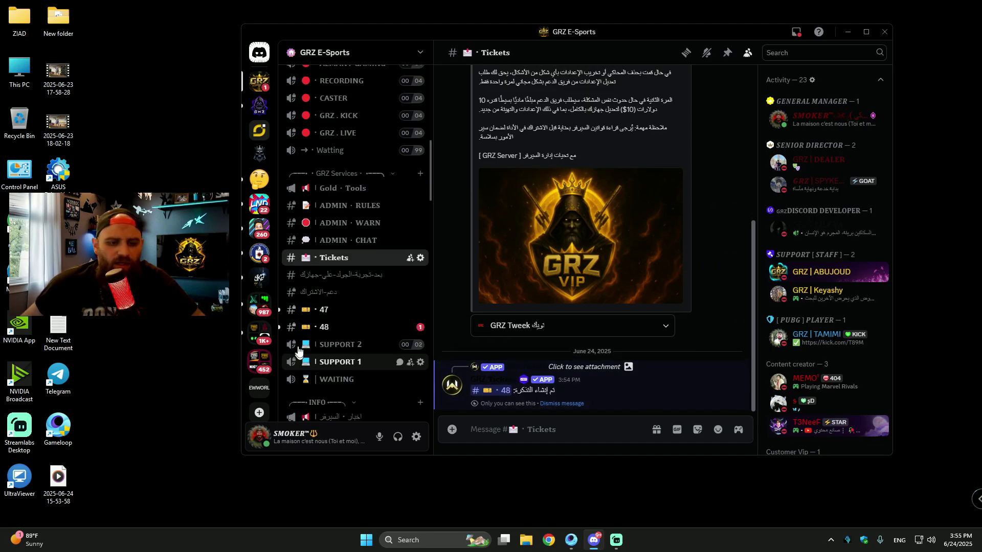
left_click(329, 330)
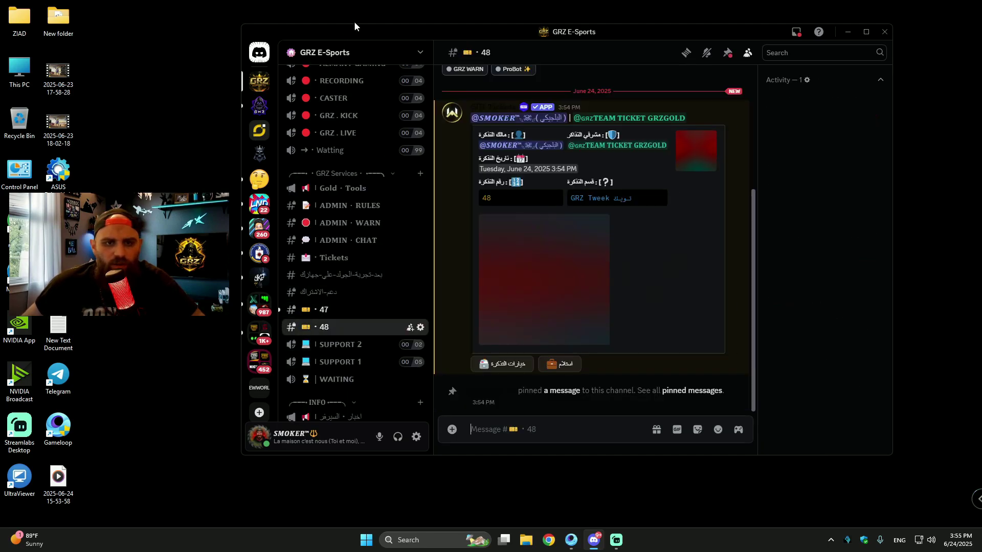
left_click_drag(361, 32, 432, 23)
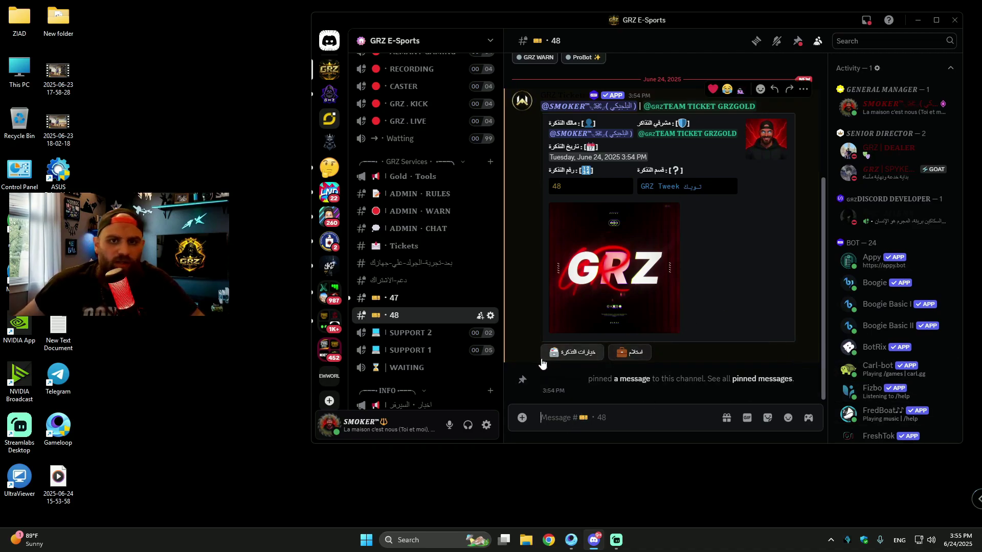
left_click_drag(481, 21, 464, 35)
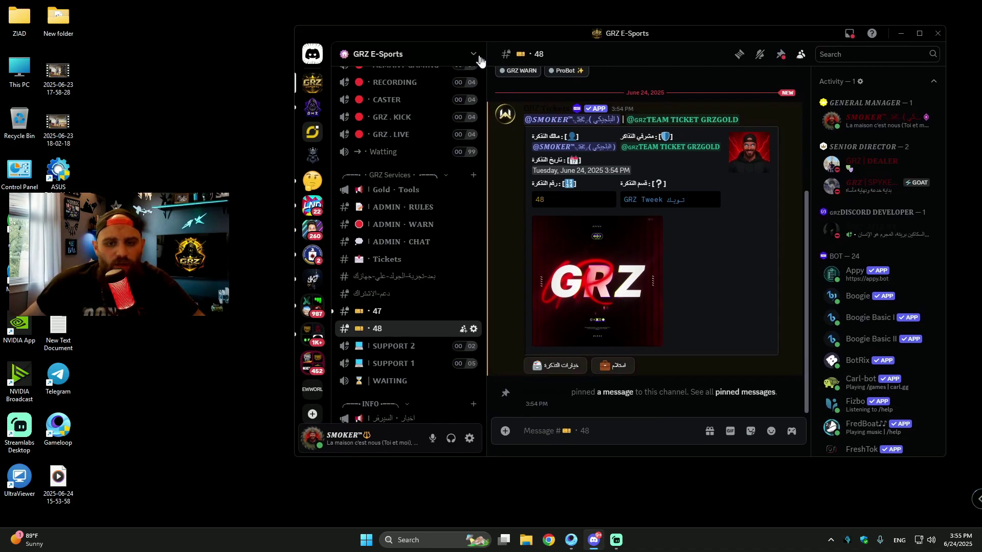
Step: Return to the desktop, place New folder in an empty area, and open it
mouse_move(615, 544)
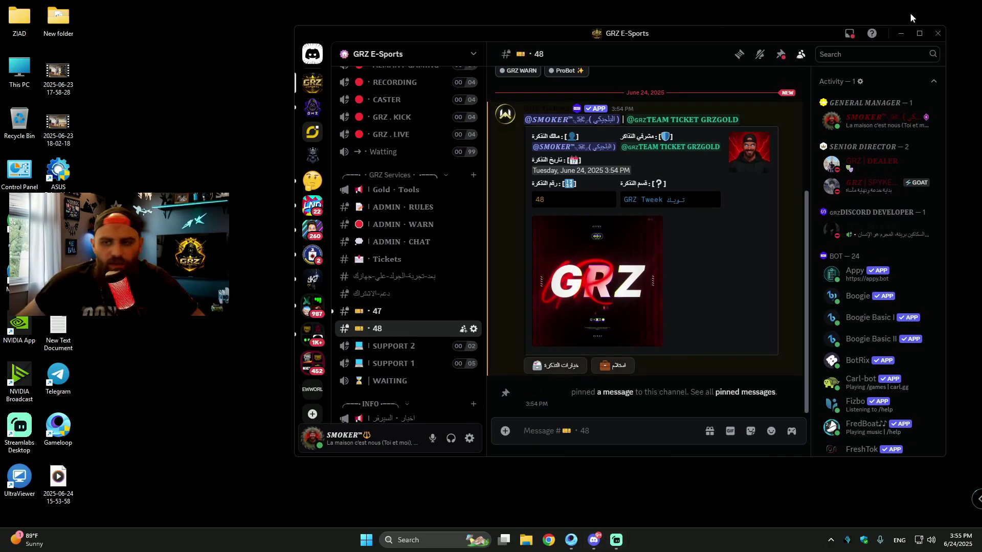
key("super+d")
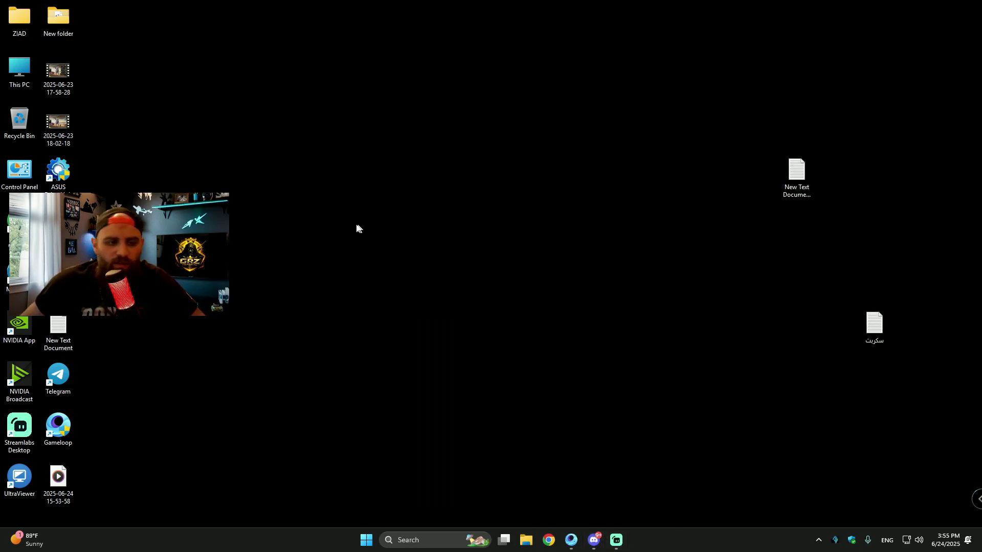
left_click_drag(59, 18, 330, 69)
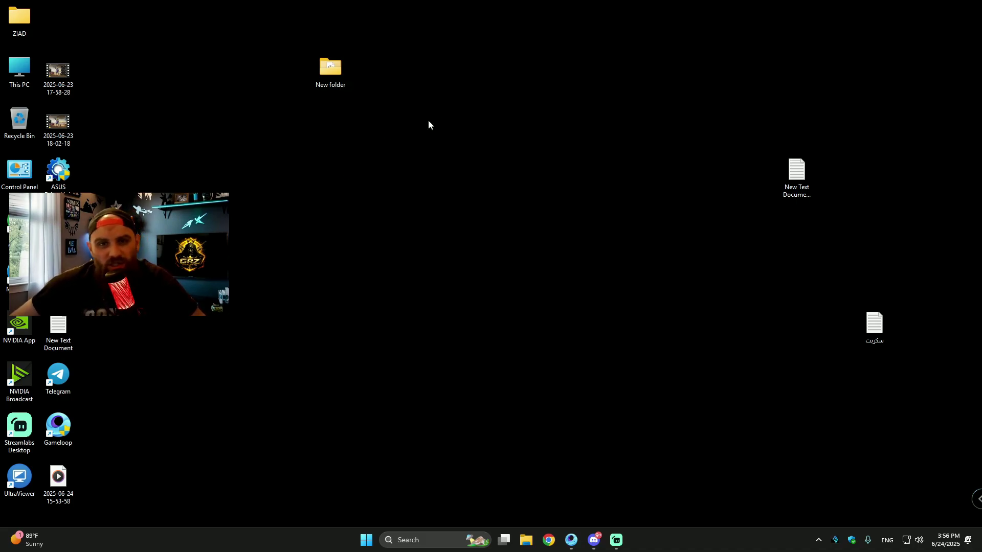
double_click(333, 69)
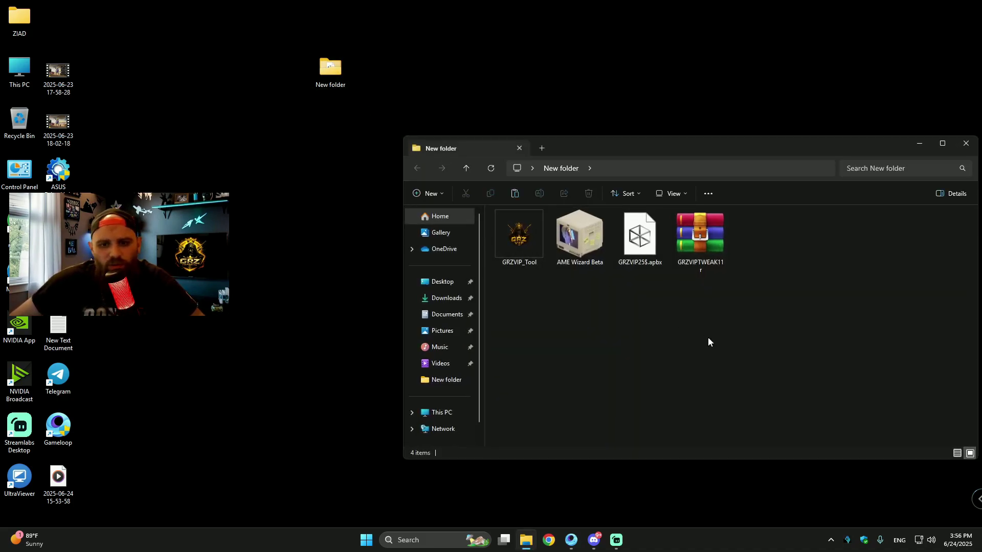
left_click_drag(619, 141, 518, 109)
Step: Launch AME Wizard Beta from New folder and allow it to run
left_click(473, 218)
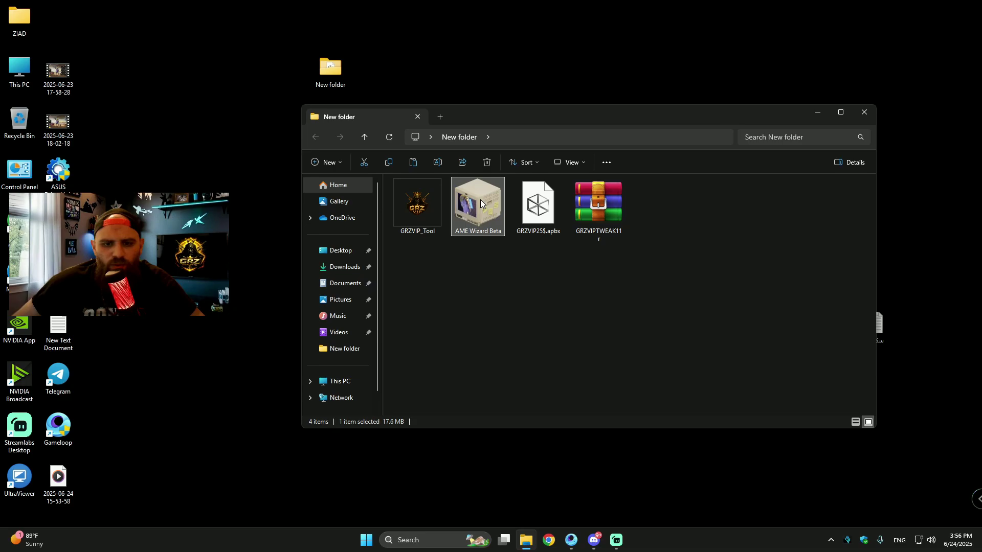
left_click(734, 228)
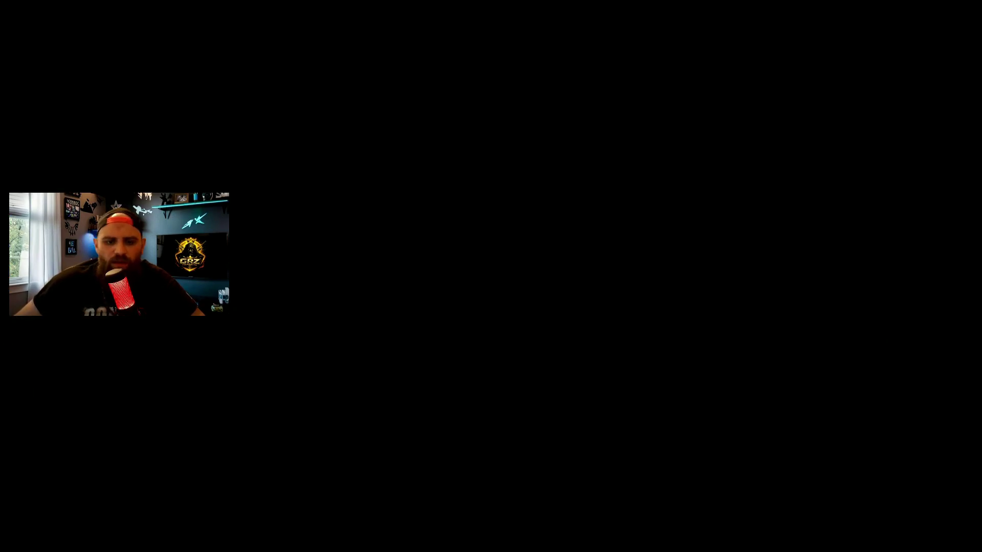
left_click_drag(417, 148, 448, 171)
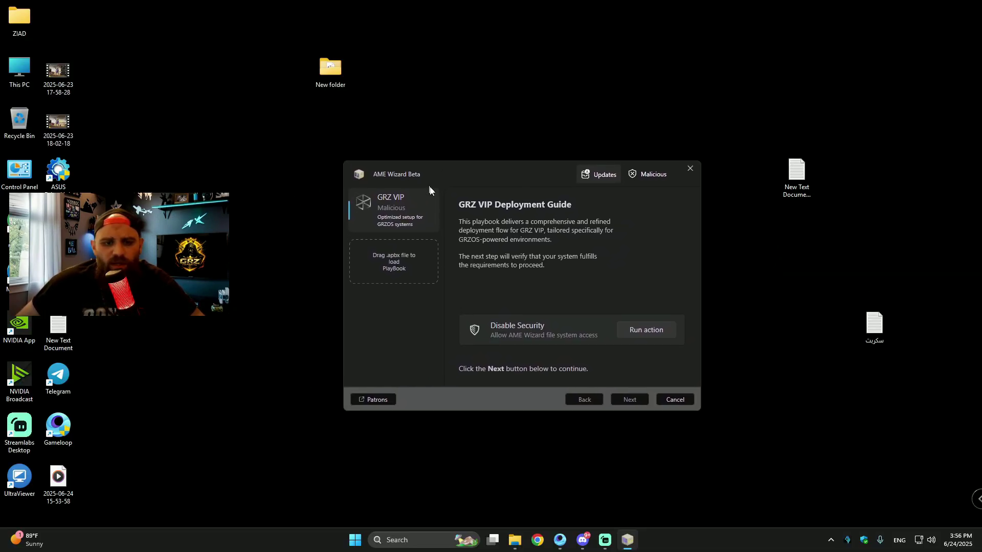
left_click(379, 260)
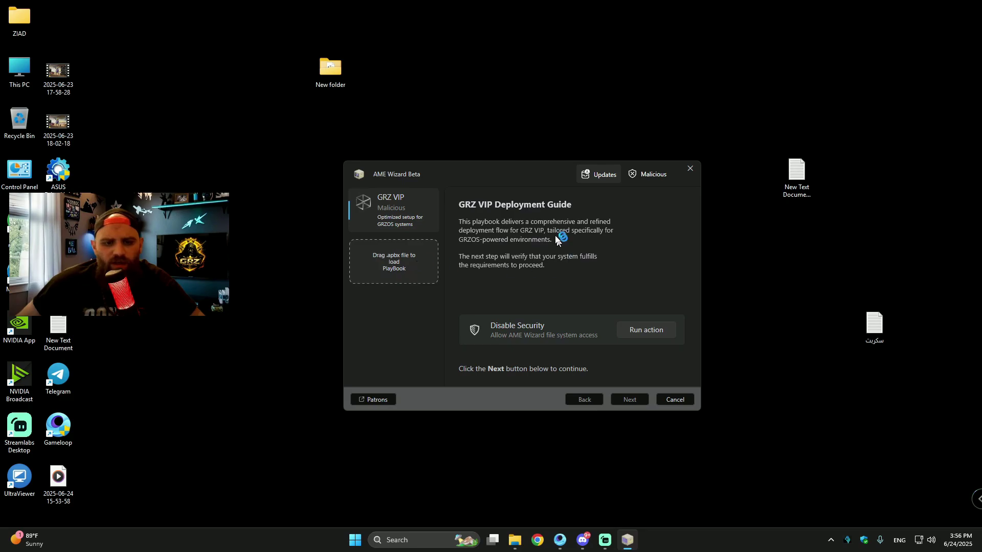
scroll(408, 367, "down", 2)
left_click(390, 310)
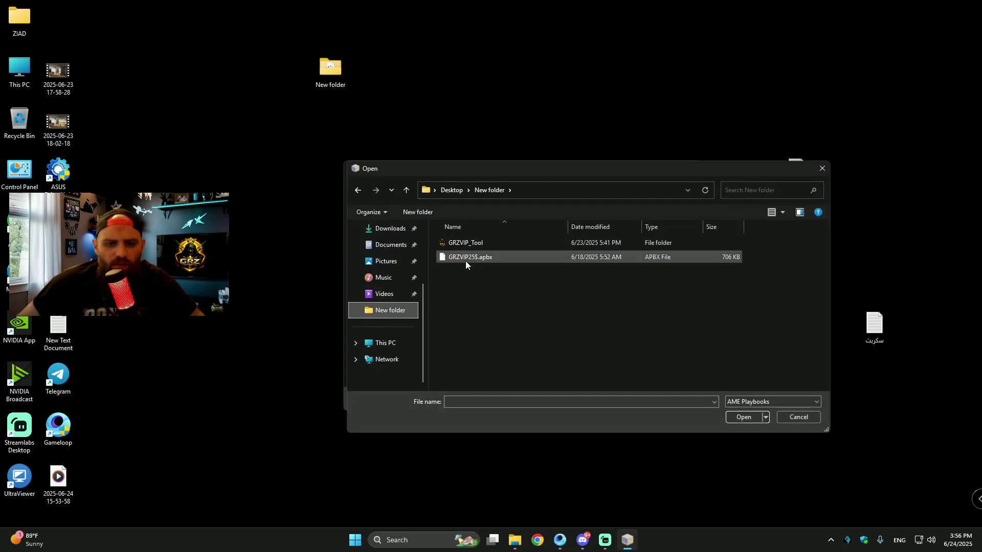
left_click(787, 416)
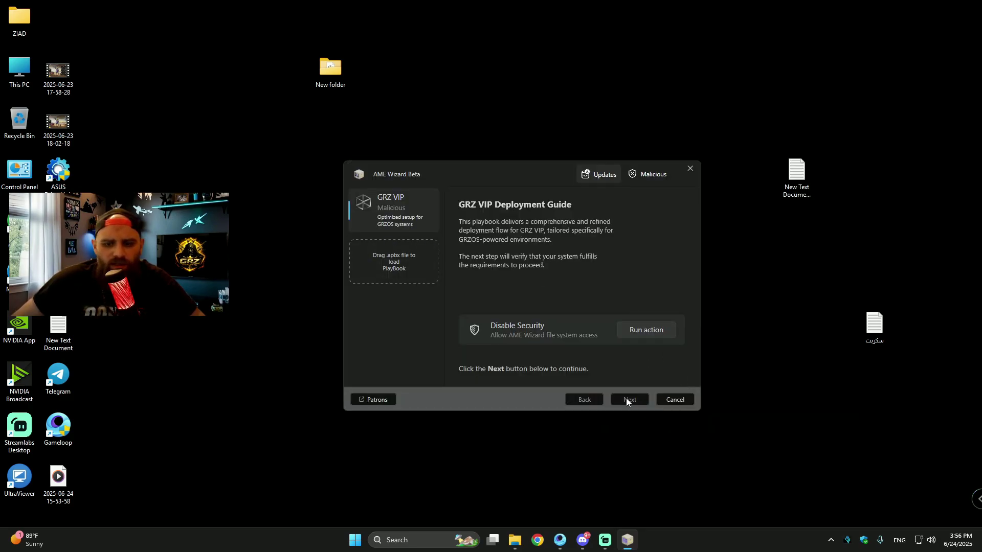
Step: Run the Disable Security action for the GRZ VIP playbook and close its window
left_click(638, 330)
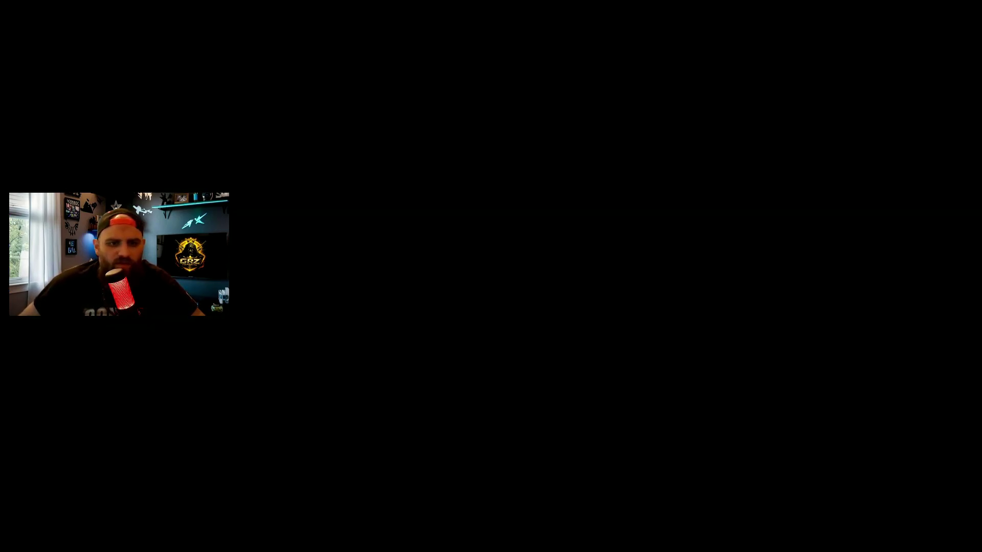
left_click(719, 52)
left_click(725, 147)
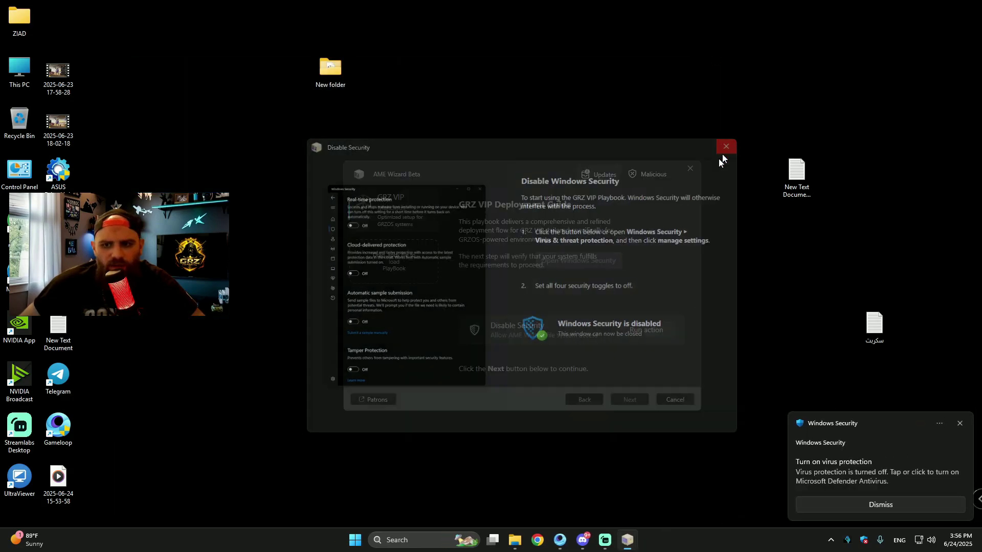
Step: Proceed through the GRZ VIP requirements check and agree to the license agreement
left_click(627, 402)
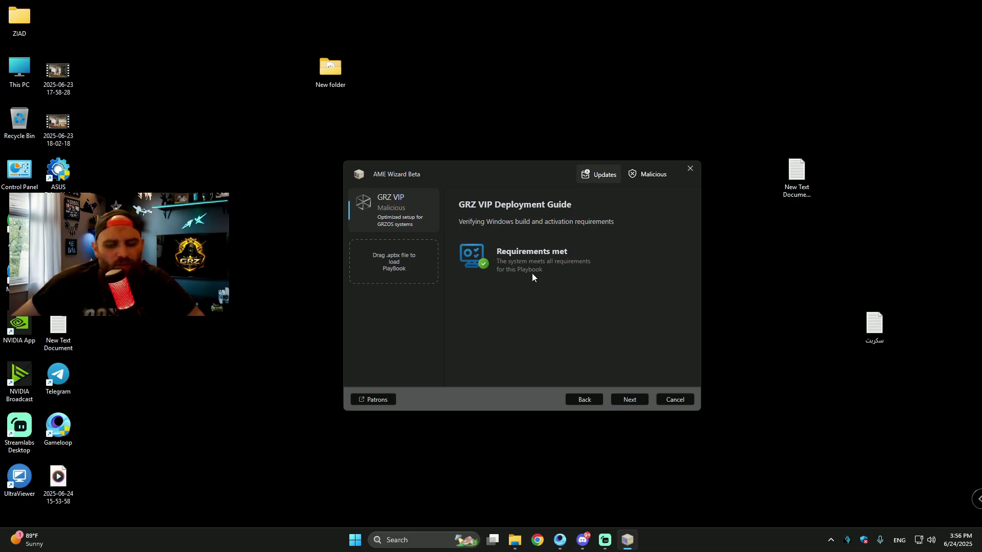
left_click(628, 401)
left_click(633, 398)
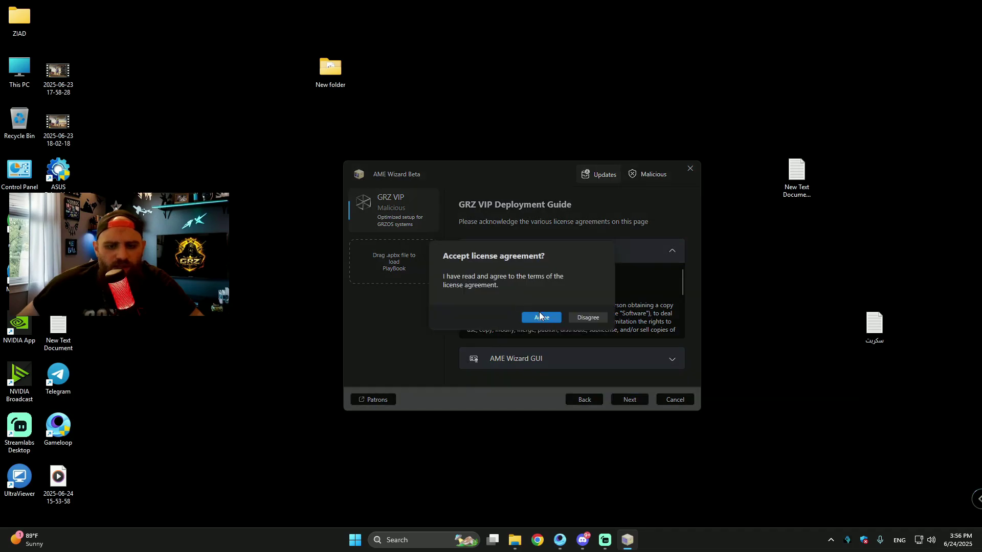
left_click(542, 315)
Step: Configure the playbook options with browser None, Defender disabled, and Edge and Copilot, OneDrive and Recall AI removed
left_click(640, 332)
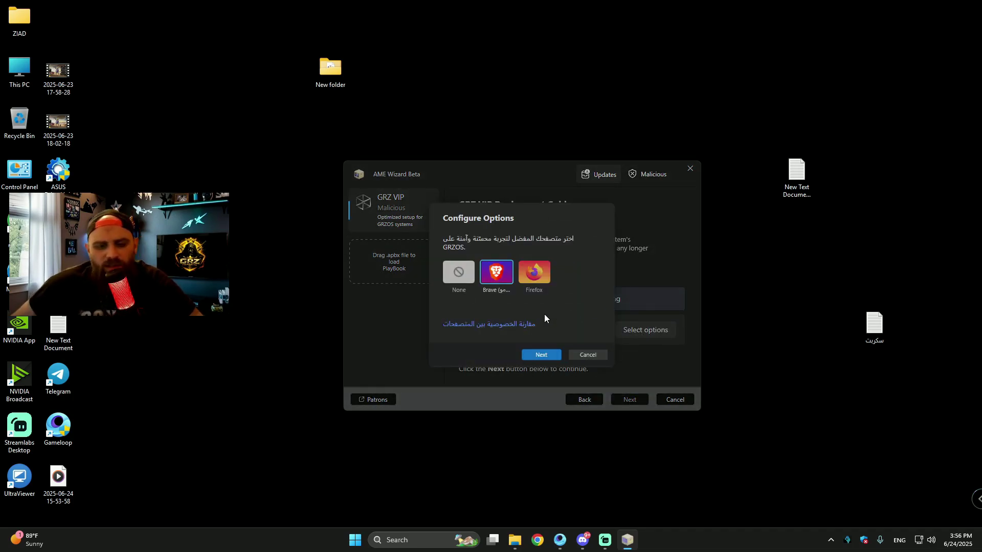
left_click(456, 276)
left_click(541, 354)
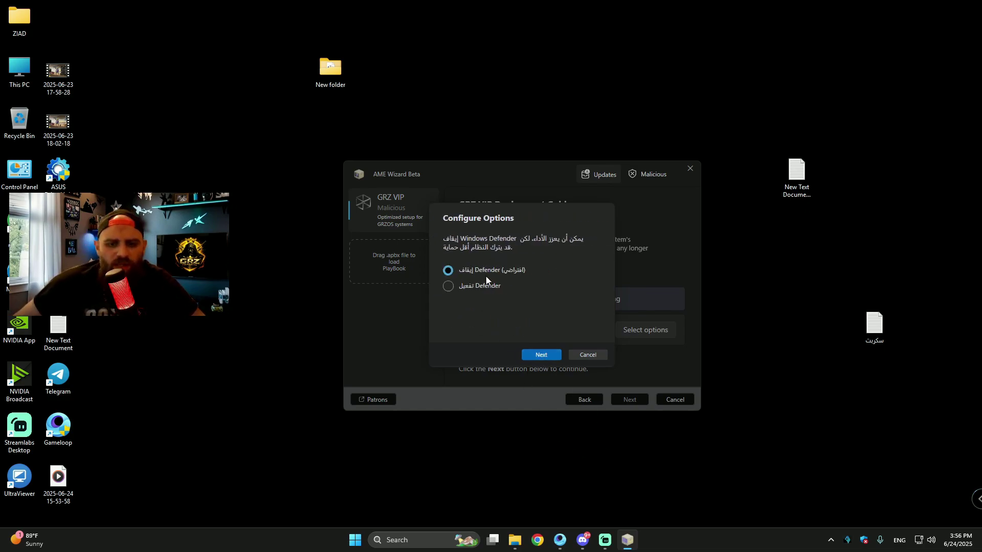
left_click(535, 353)
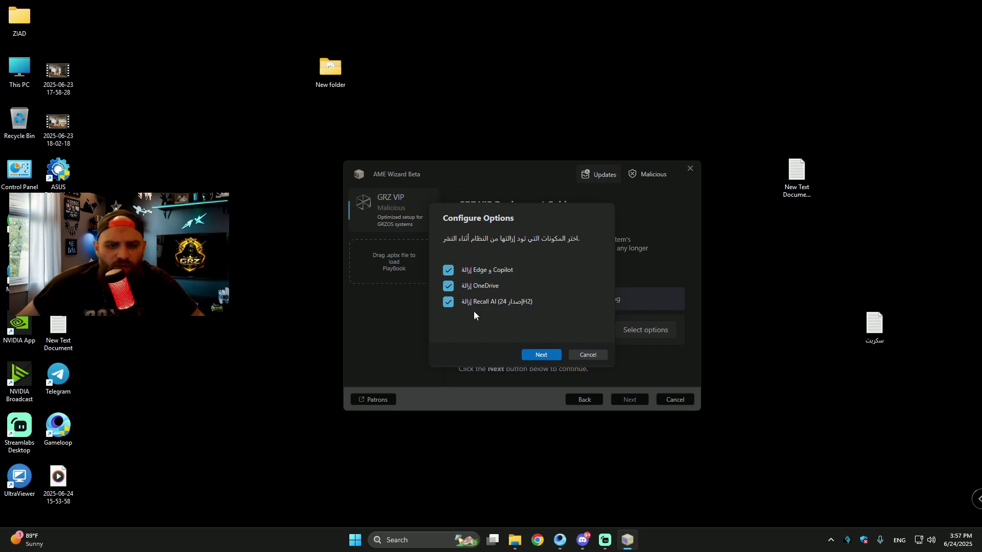
left_click(538, 354)
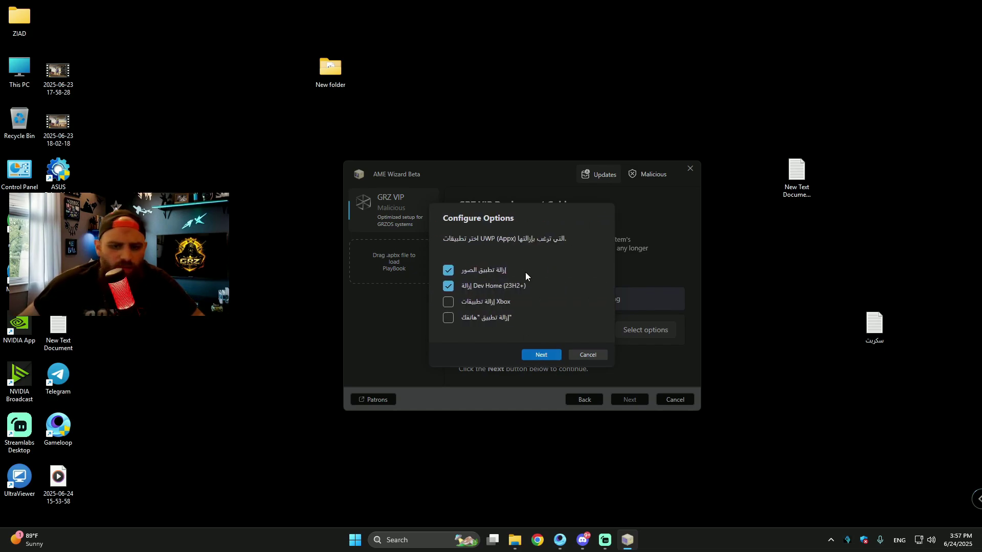
Step: Exclude the Photos app from the UWP removal list, add the Xbox apps, and keep Dev Home selected
left_click(447, 274)
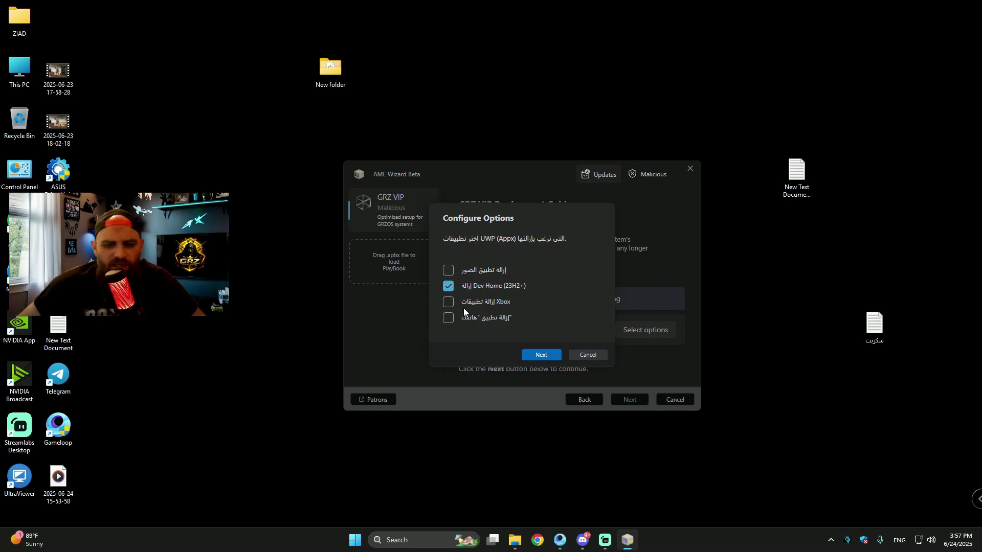
left_click(463, 306)
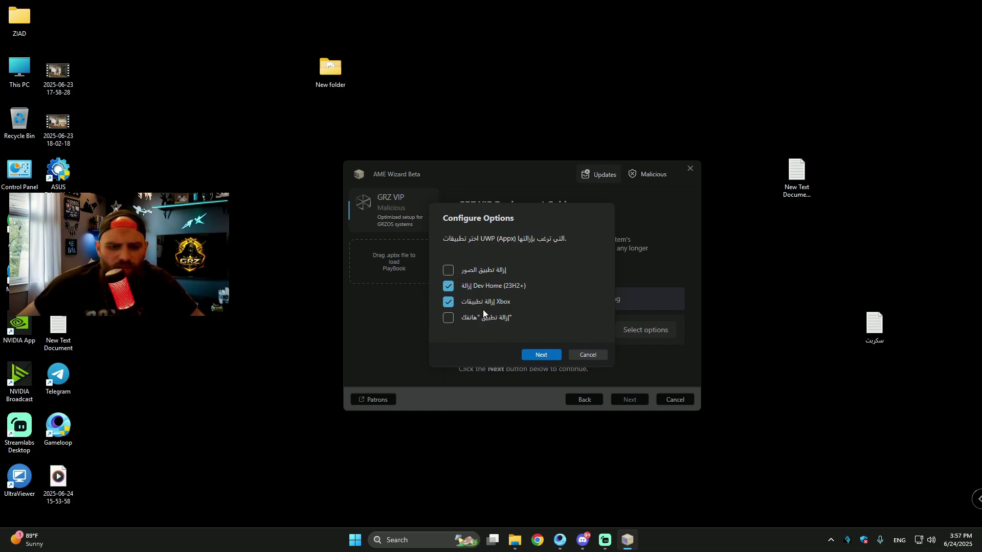
left_click(539, 354)
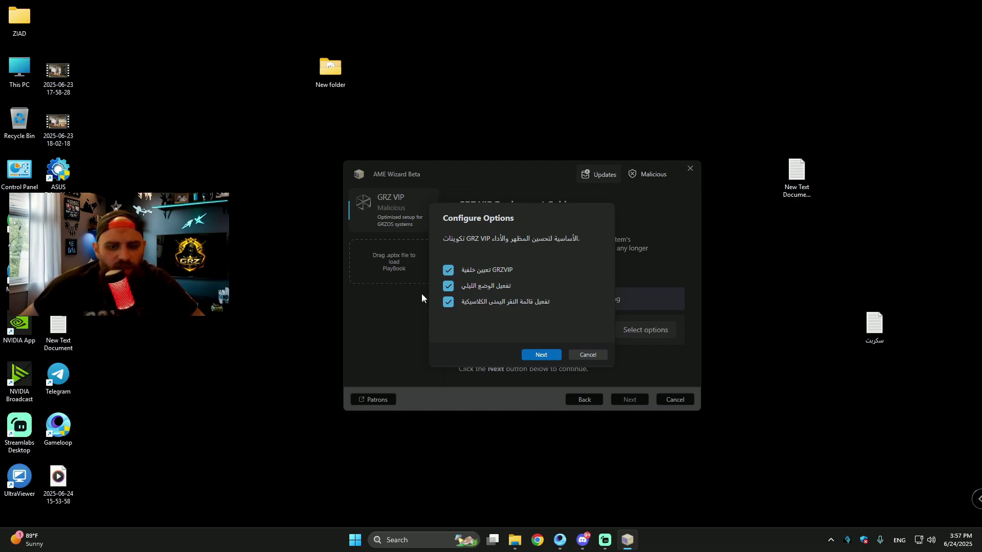
Step: Keep the wallpaper, dark mode, classic context menu and Start-menu unpinning options selected, leave automatic maintenance stopping off, and start applying the playbook
left_click(542, 354)
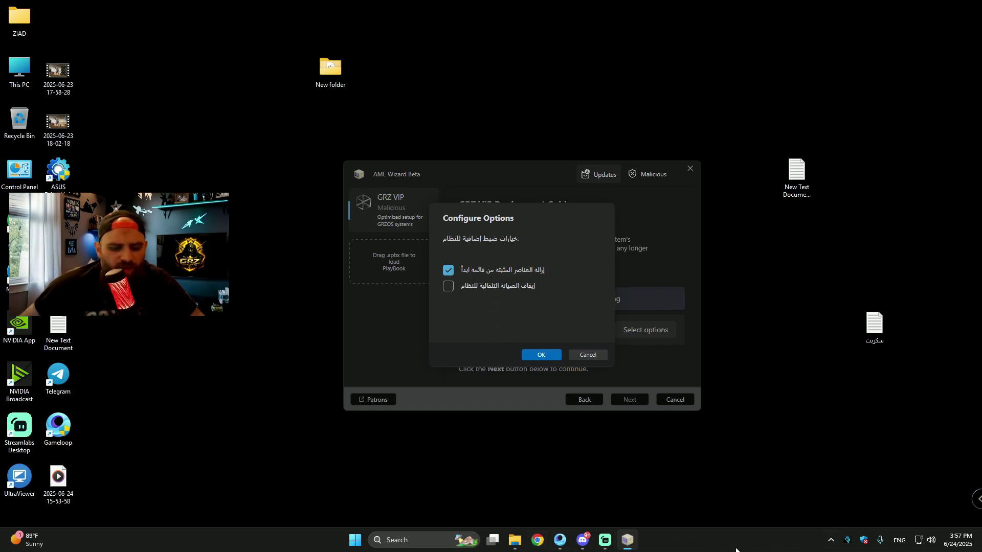
left_click(446, 272)
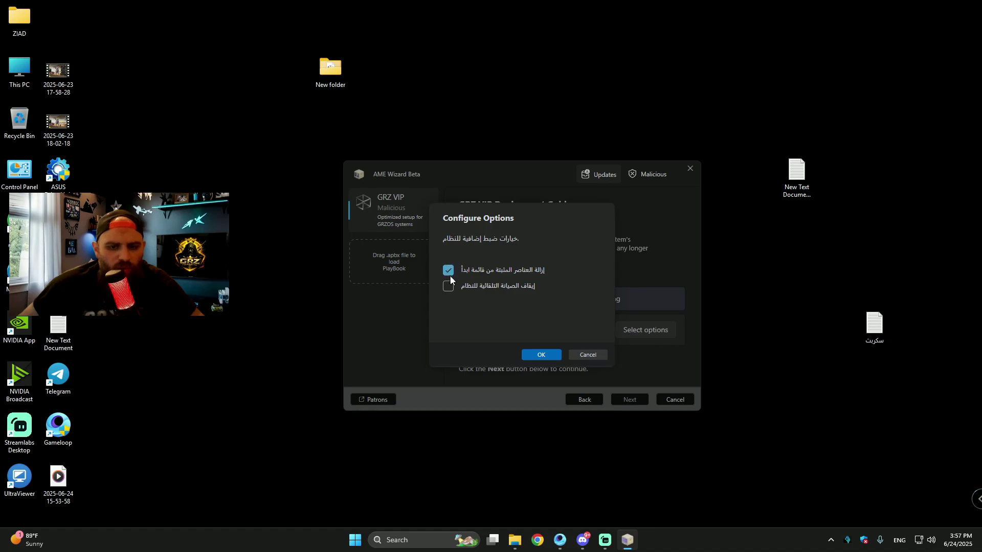
left_click(538, 355)
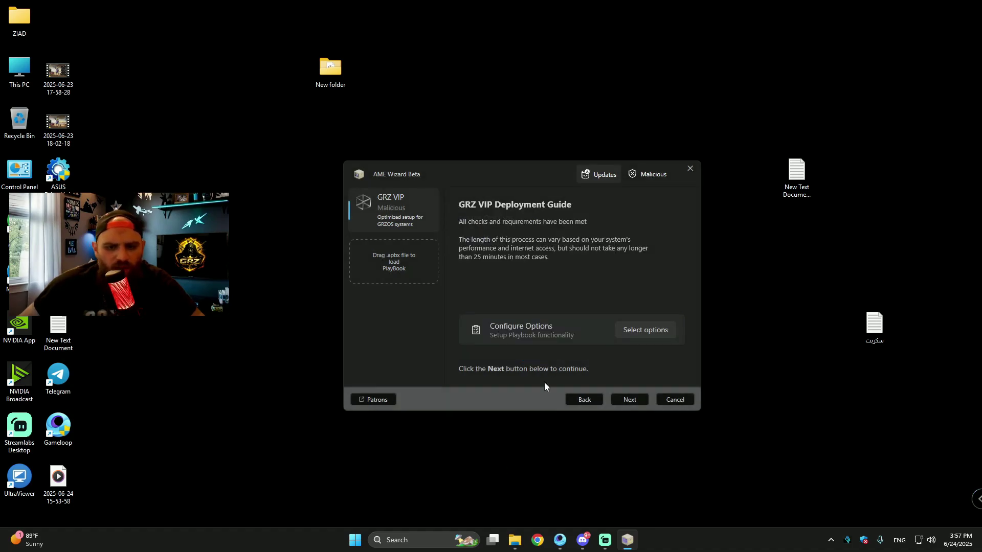
left_click(627, 402)
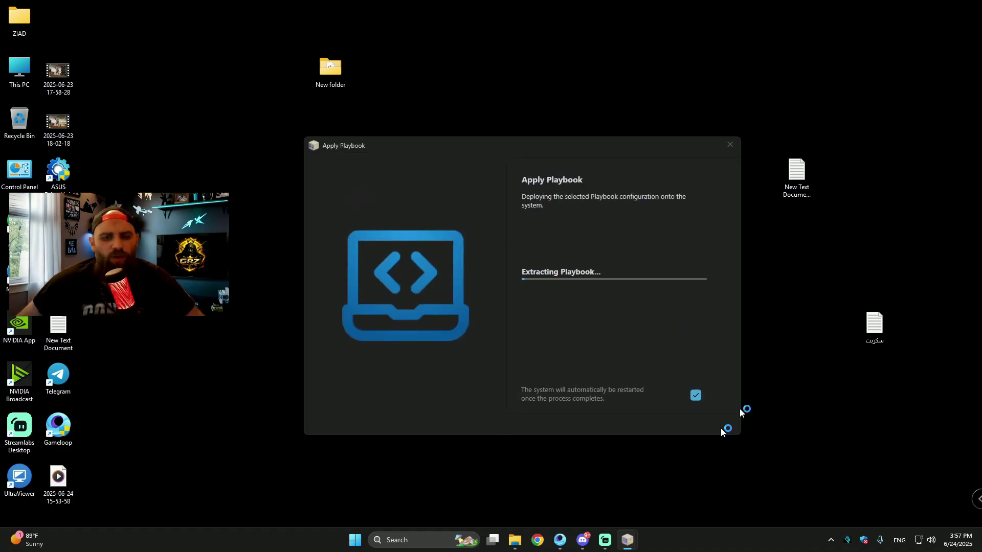
mouse_move(602, 546)
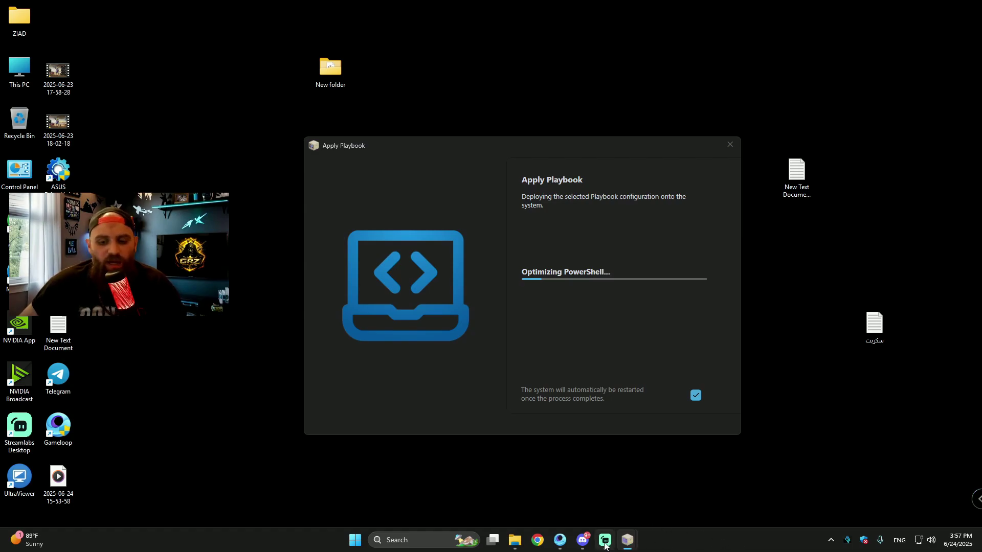
left_click(603, 493)
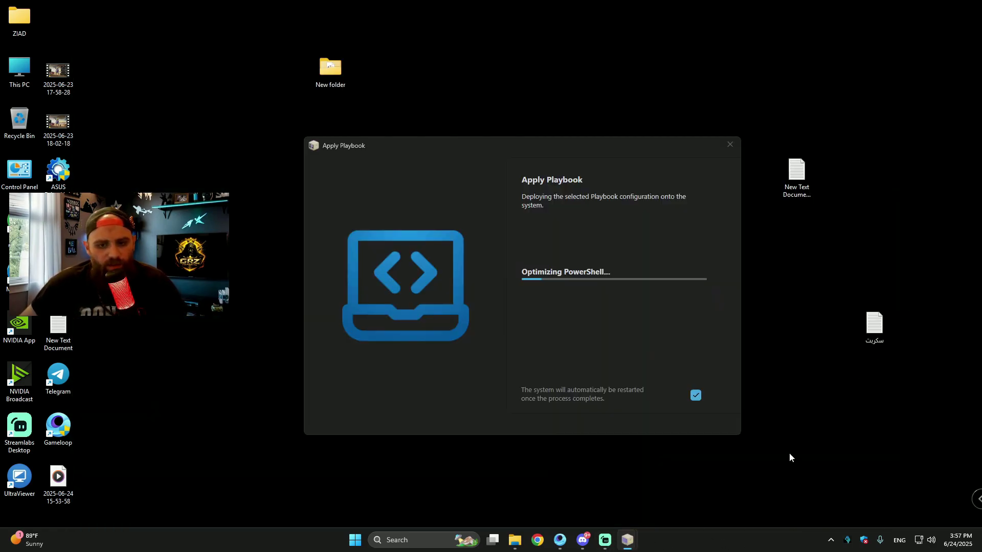
left_click(605, 540)
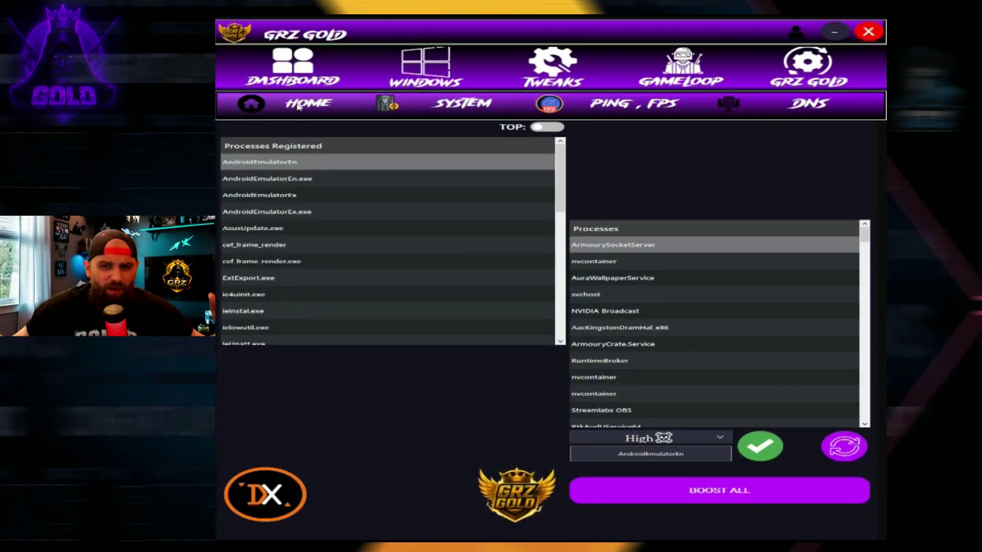
Step: Review the GRZ GOLD Dashboard pages for System, Ping/FPS and DNS, plus the Windows pages for Script App and Startup
left_click(463, 104)
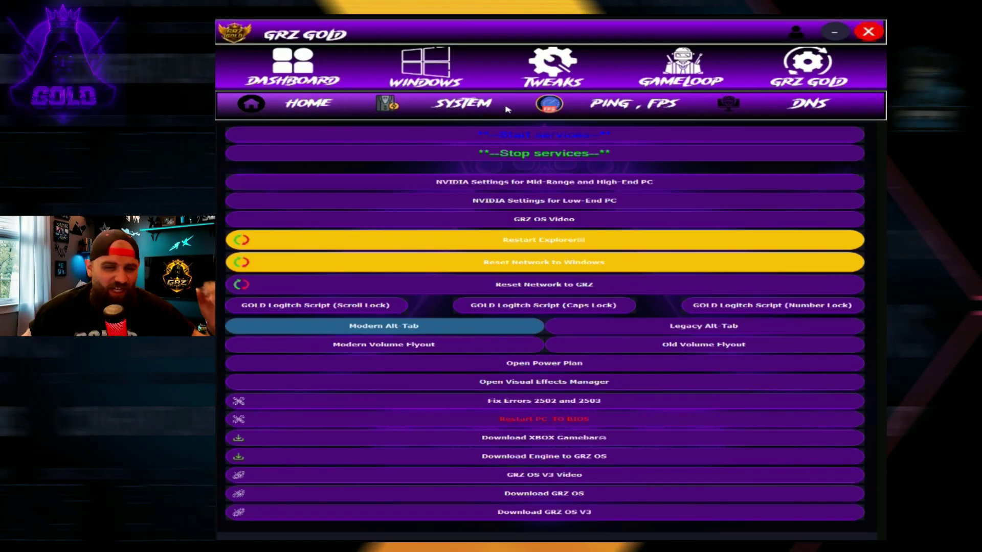
left_click(614, 104)
left_click(778, 104)
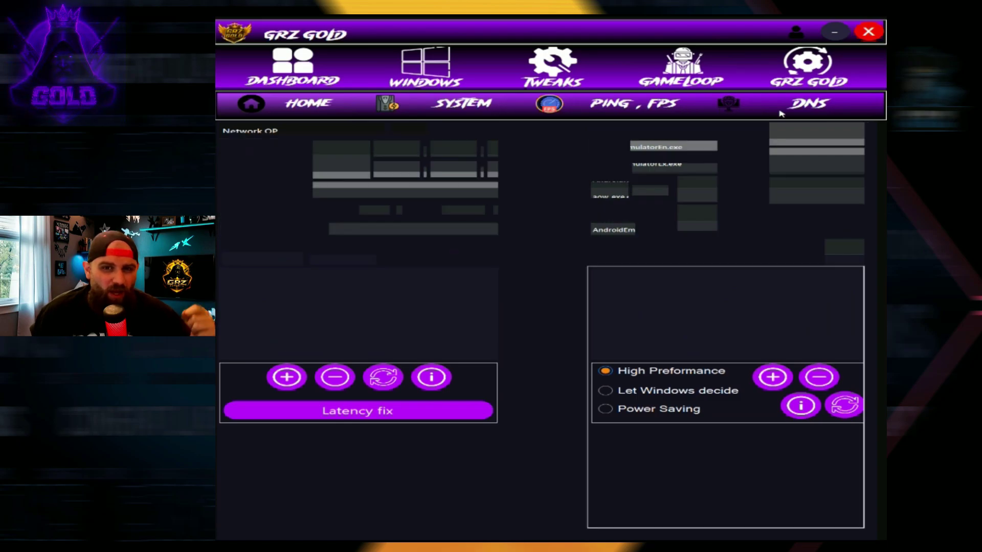
left_click(426, 77)
left_click(578, 106)
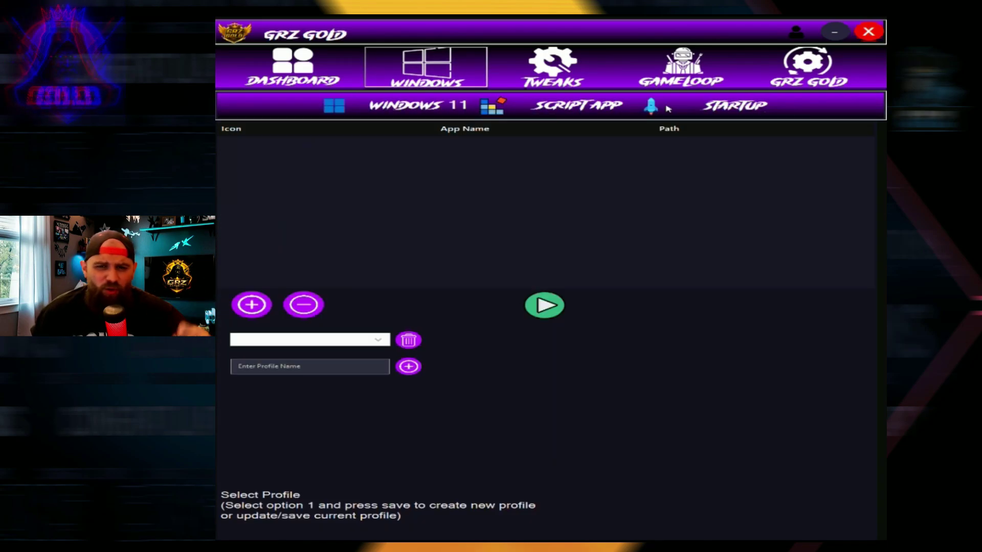
left_click(708, 107)
Step: Review the Settings 10/11, Cleaner and Utilities pages of the GRZ GOLD Tweaks section
left_click(572, 66)
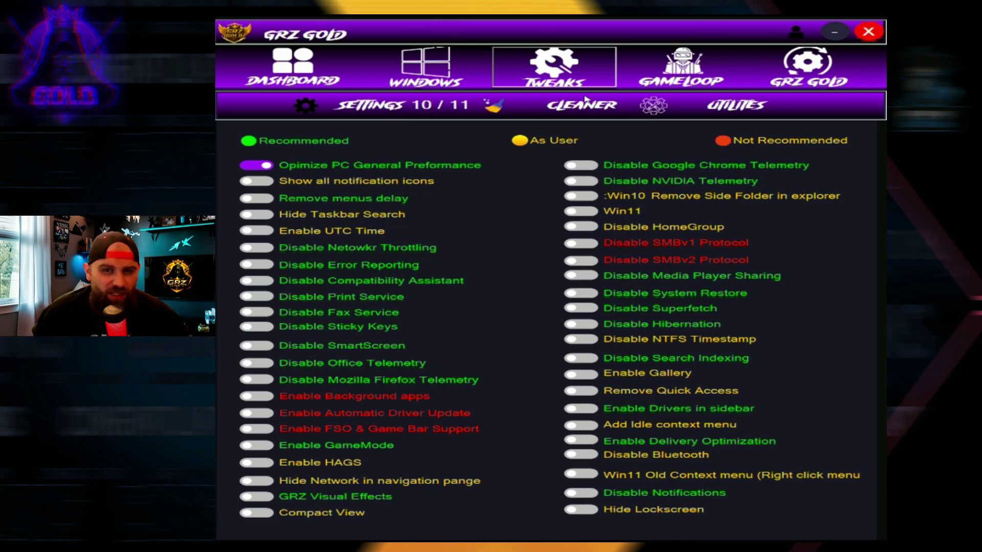
left_click(585, 100)
left_click(734, 108)
Step: Review the GameLoop, GM Cloud, Viewer and PUBG Mobile pages, and the Messages page of the GRZ GOLD section
left_click(674, 69)
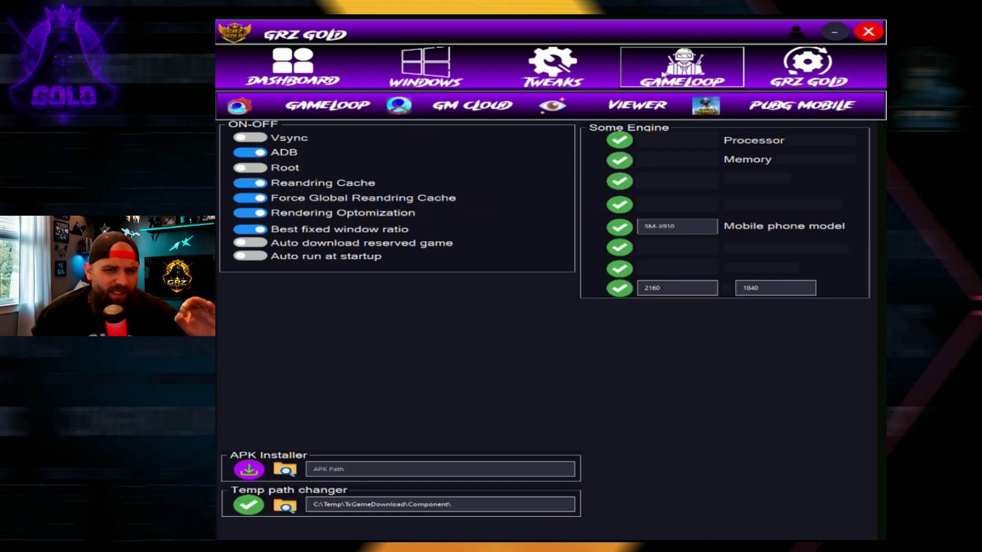
left_click(485, 109)
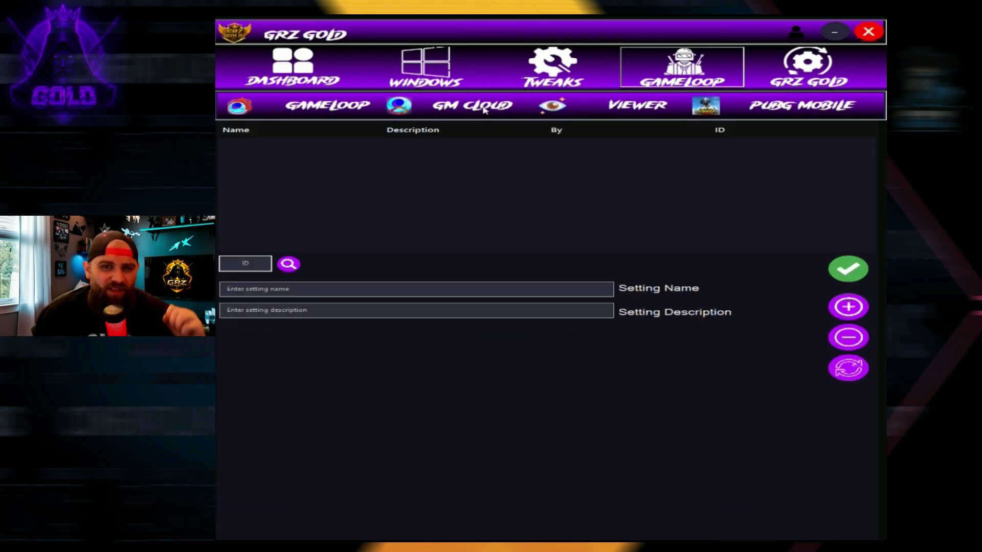
left_click(634, 107)
left_click(760, 110)
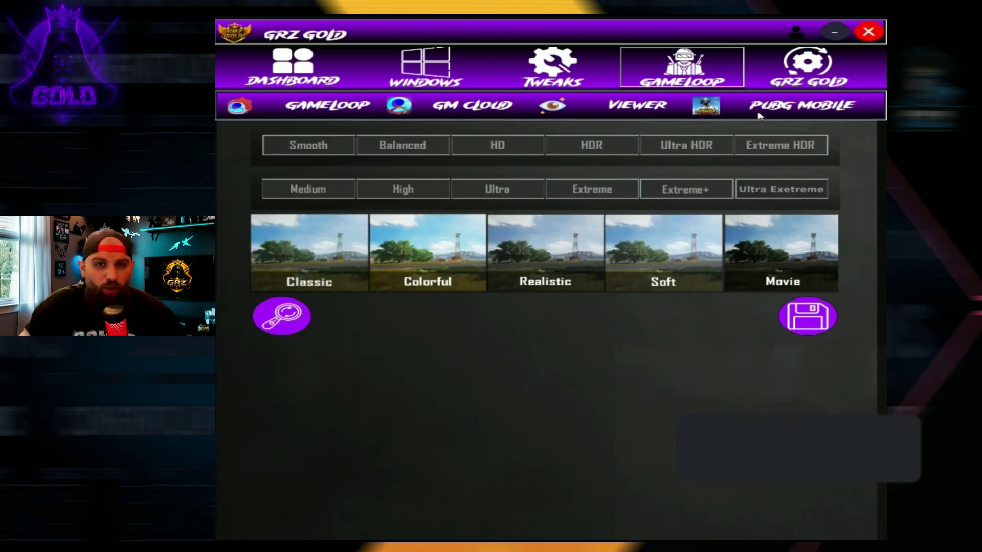
left_click(785, 90)
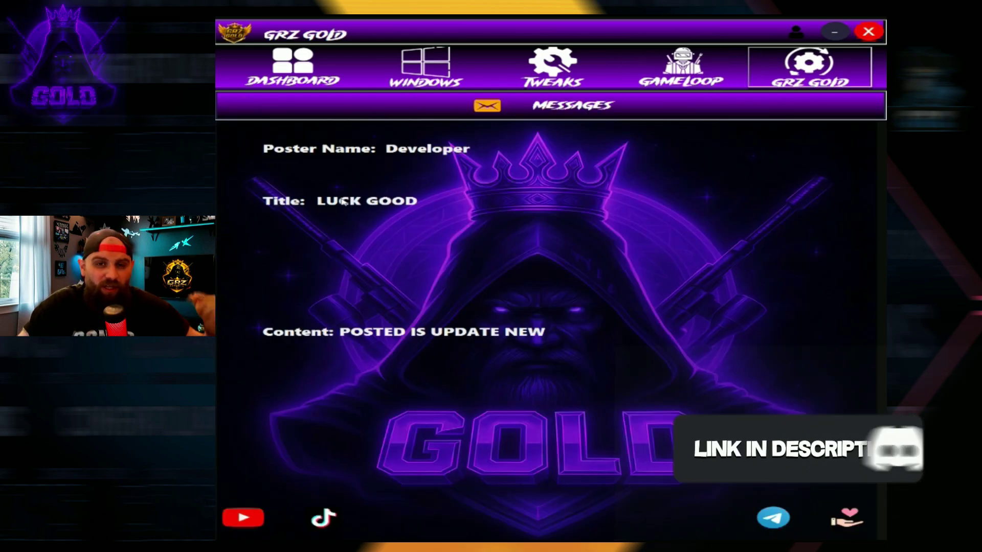
Step: Look again through the Dashboard, Windows and Tweaks sections, including Startup, Cleaner and Utilities, and return to GameLoop
left_click(293, 66)
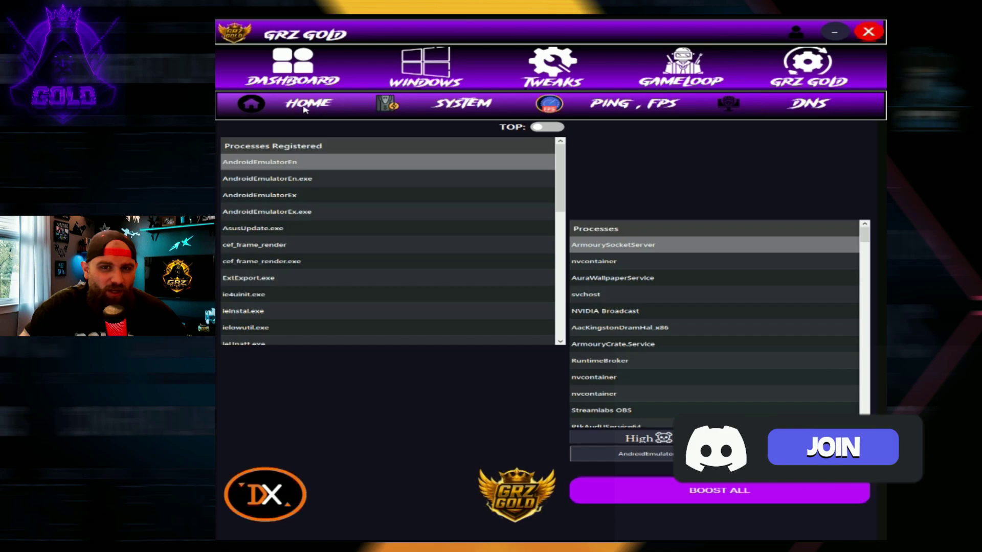
left_click(402, 105)
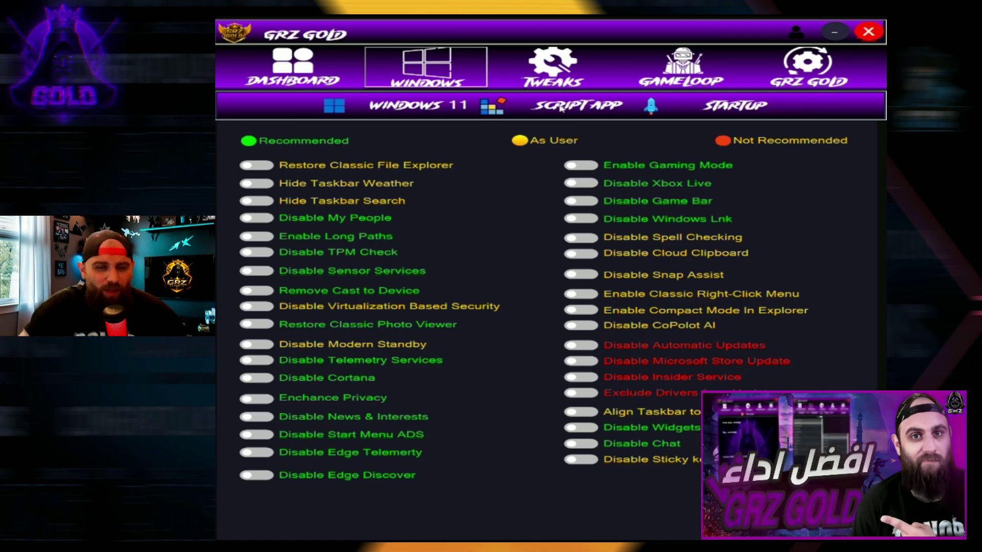
left_click(703, 108)
left_click(551, 72)
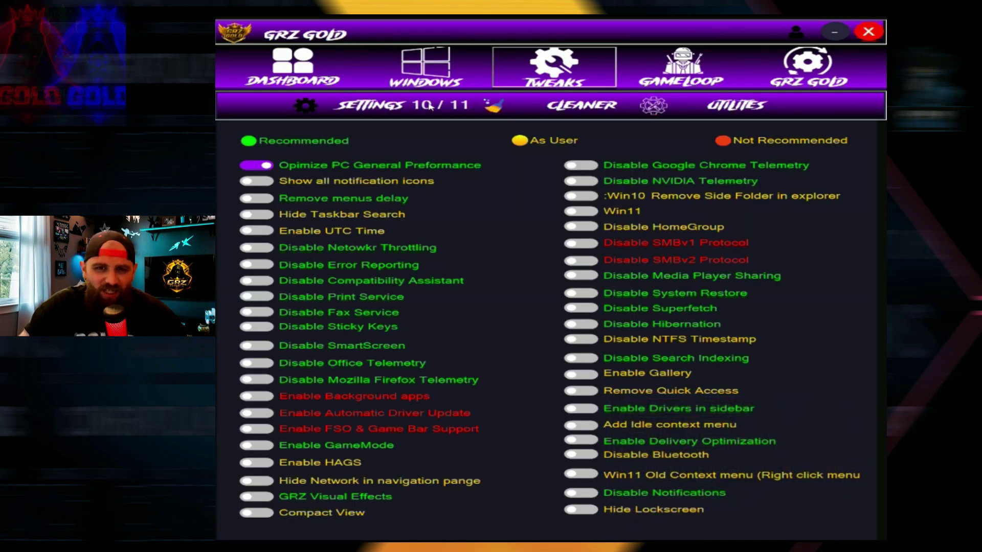
left_click(586, 105)
left_click(735, 106)
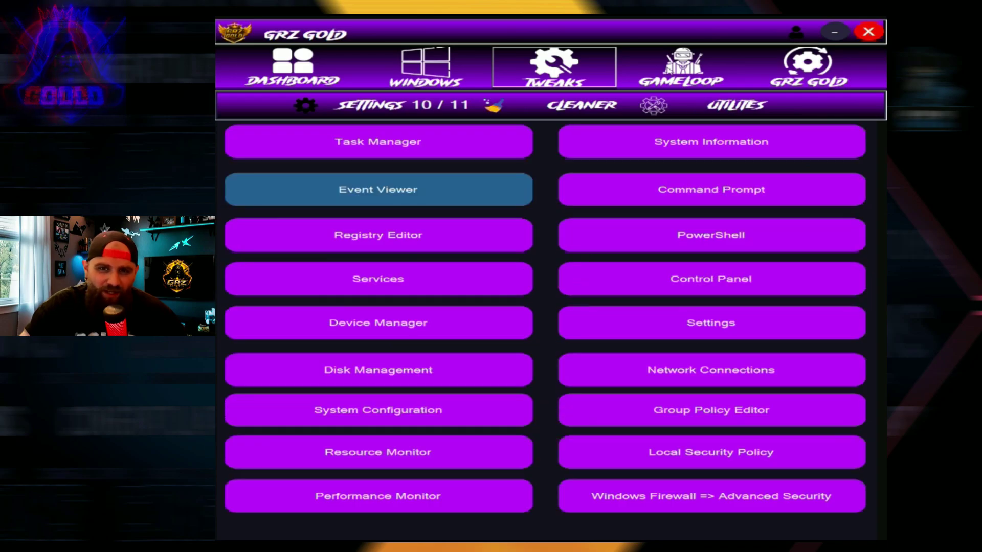
left_click(682, 67)
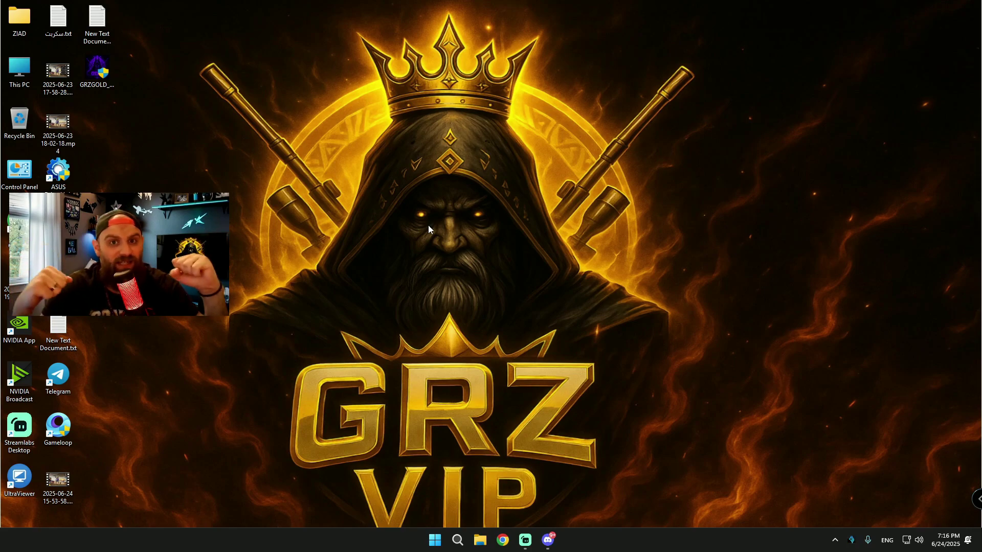
Step: Install GRZ GOLD 4.0.0.0 from the desktop installer with the default Start Menu folder and launch it on finishing
double_click(97, 72)
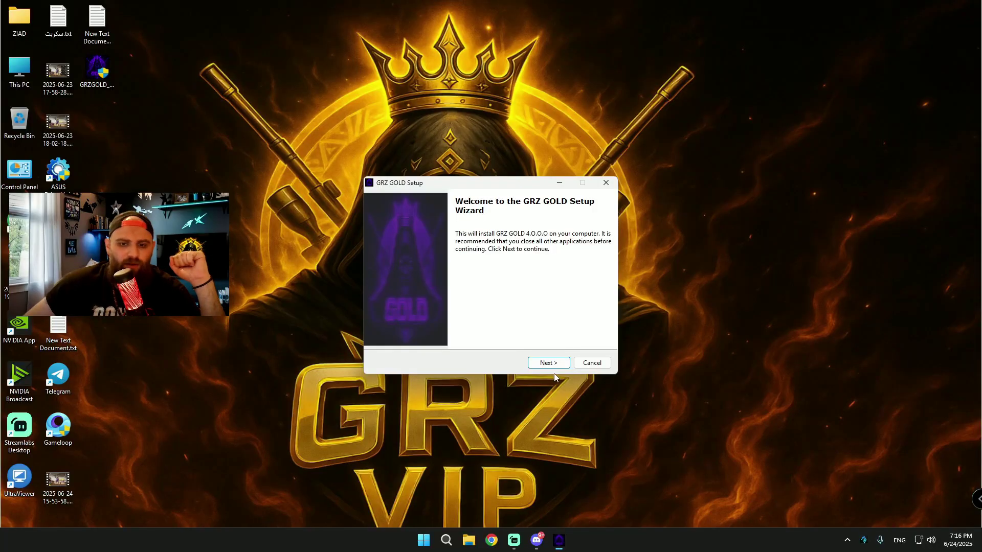
left_click(548, 362)
left_click(548, 362)
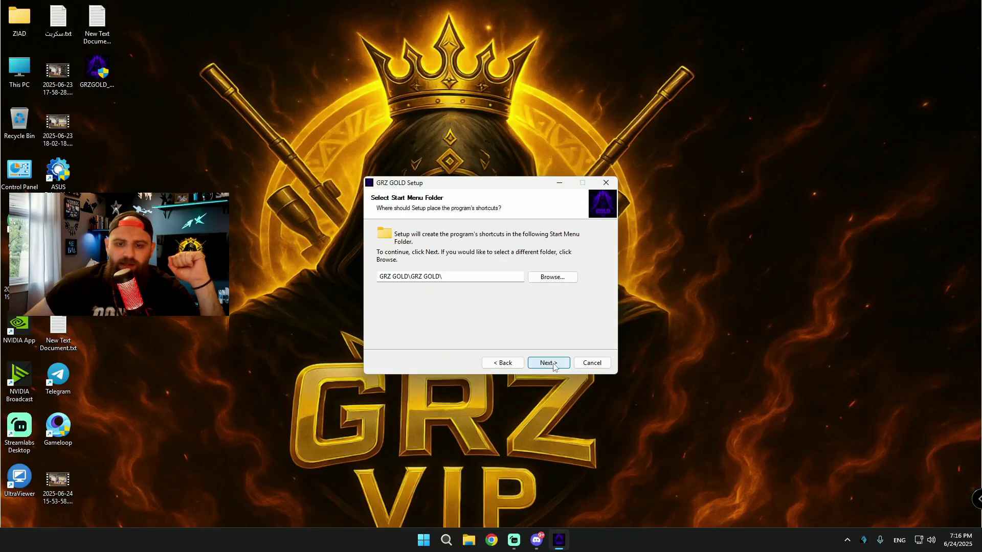
left_click(547, 362)
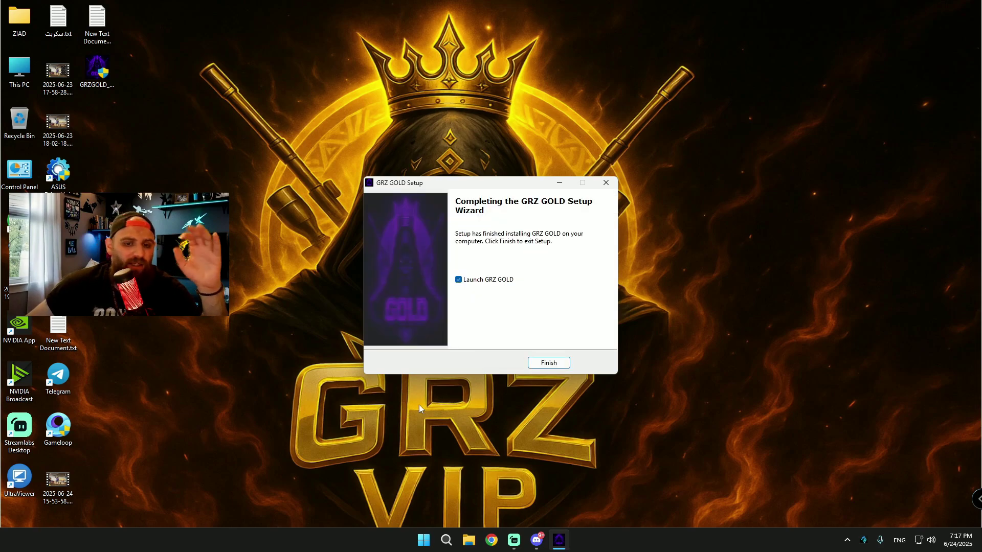
left_click(530, 364)
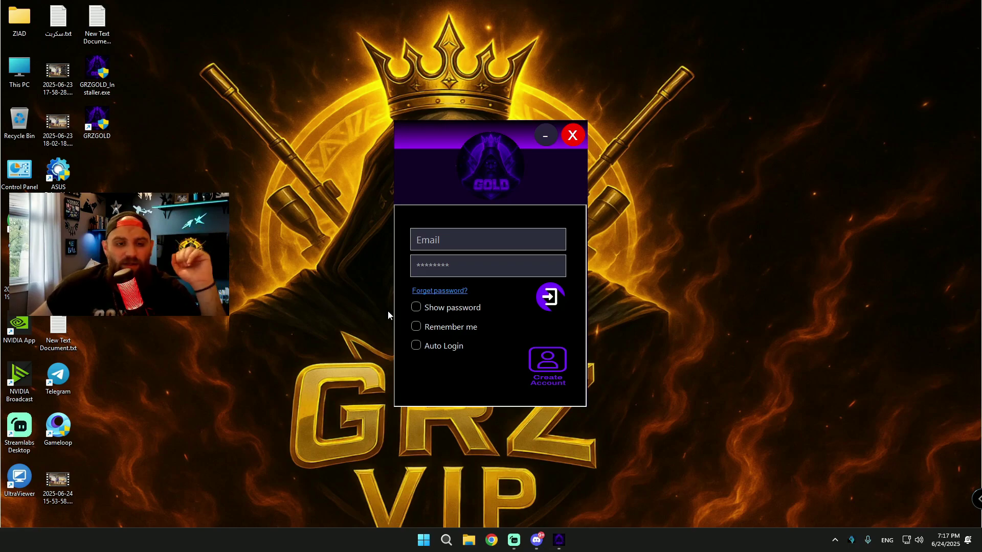
Step: Reposition the GRZ GOLD sign-in window and select Auto Login
left_click_drag(453, 136, 438, 125)
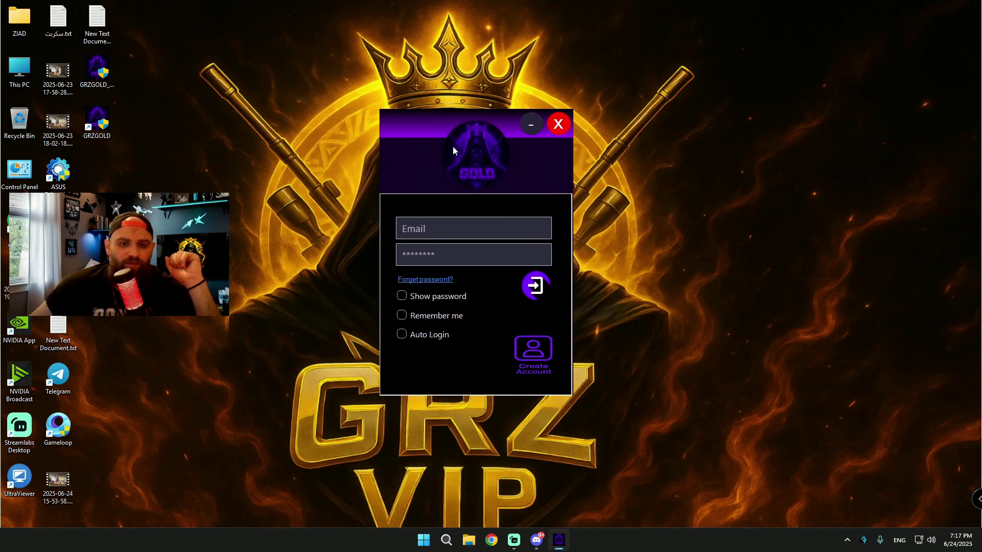
left_click(402, 337)
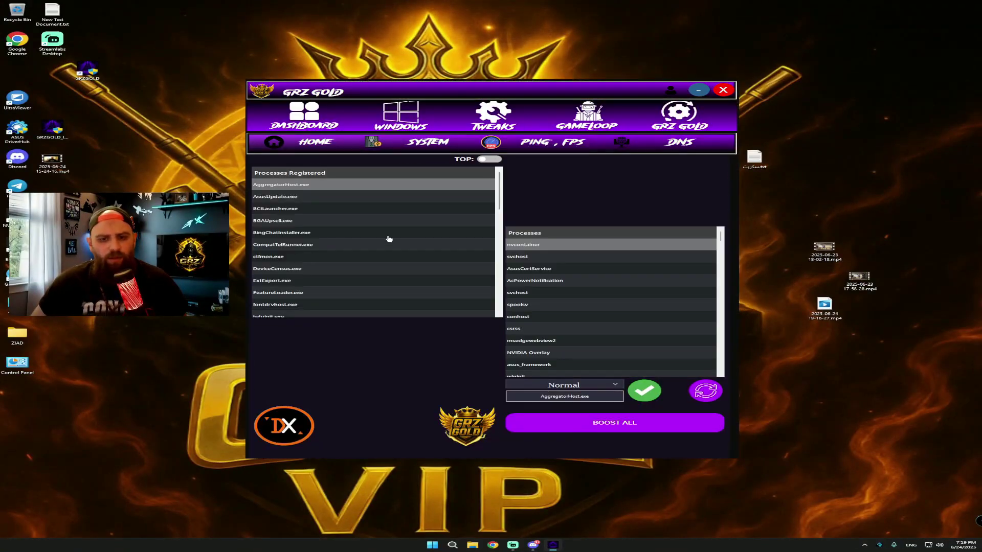
Step: Run Boost All on the GRZ GOLD Dashboard and dismiss the success message
left_click(588, 427)
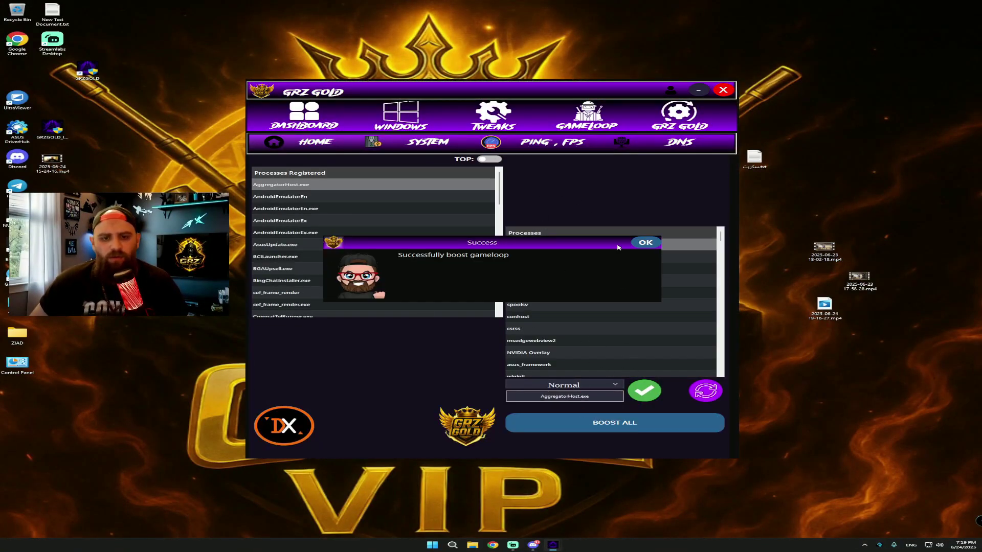
left_click(652, 245)
left_click(645, 244)
left_click(645, 244)
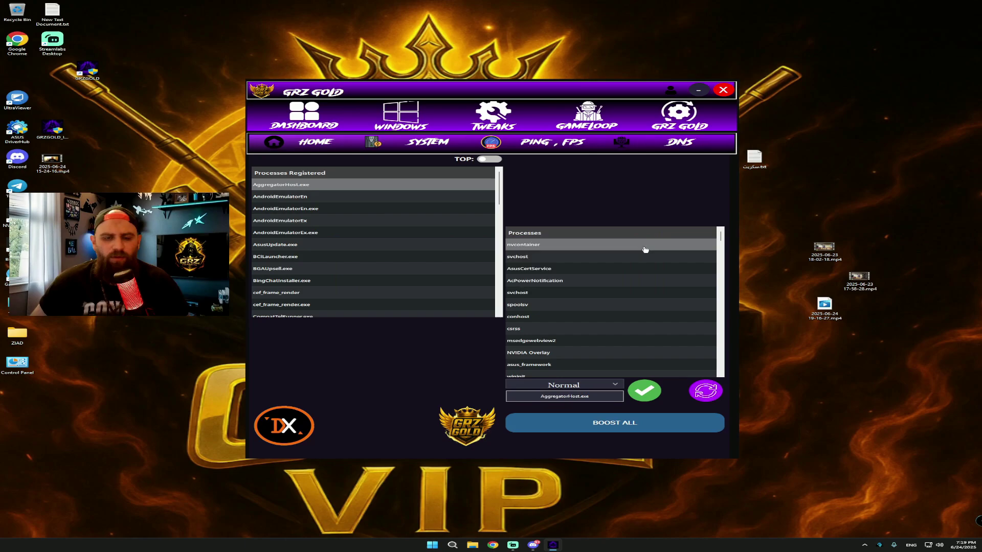
Step: Look over the Windows and Tweaks settings, and clean the temp files with the Tweaks Cleaner
left_click(407, 122)
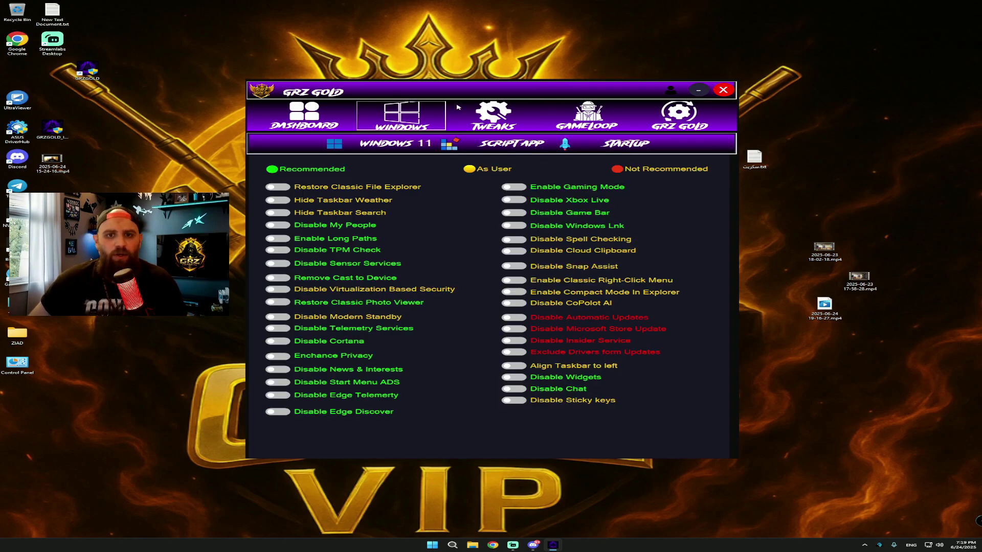
left_click(493, 115)
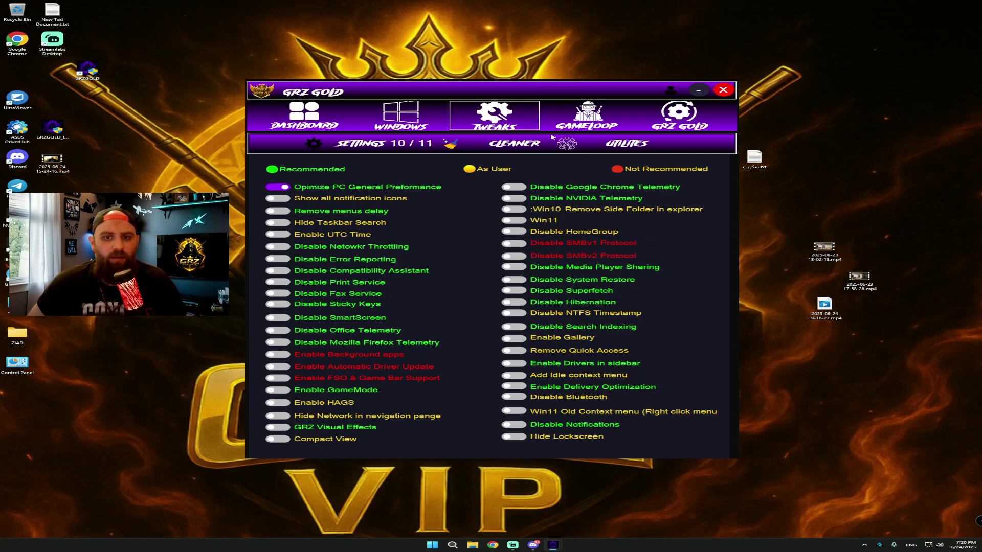
left_click(514, 143)
left_click(363, 208)
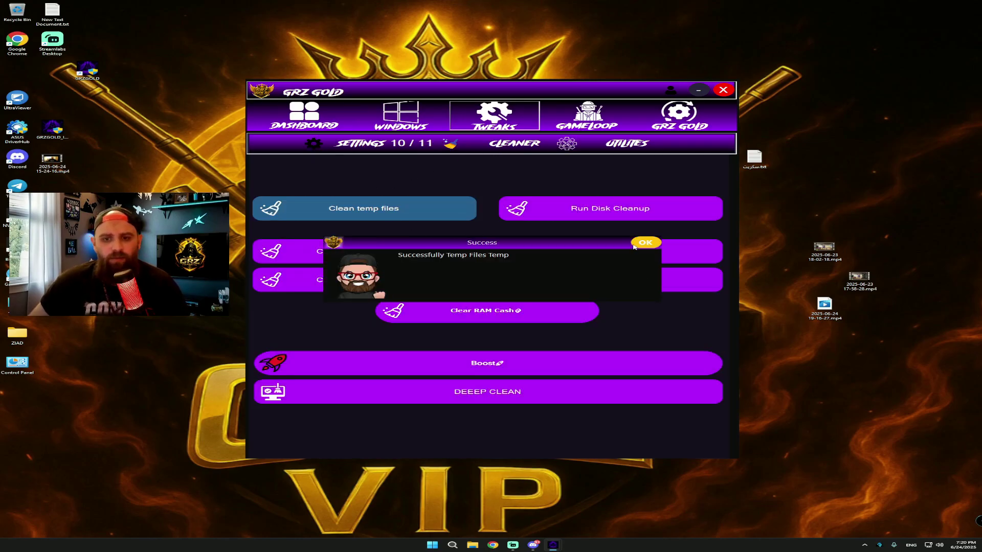
left_click(535, 251)
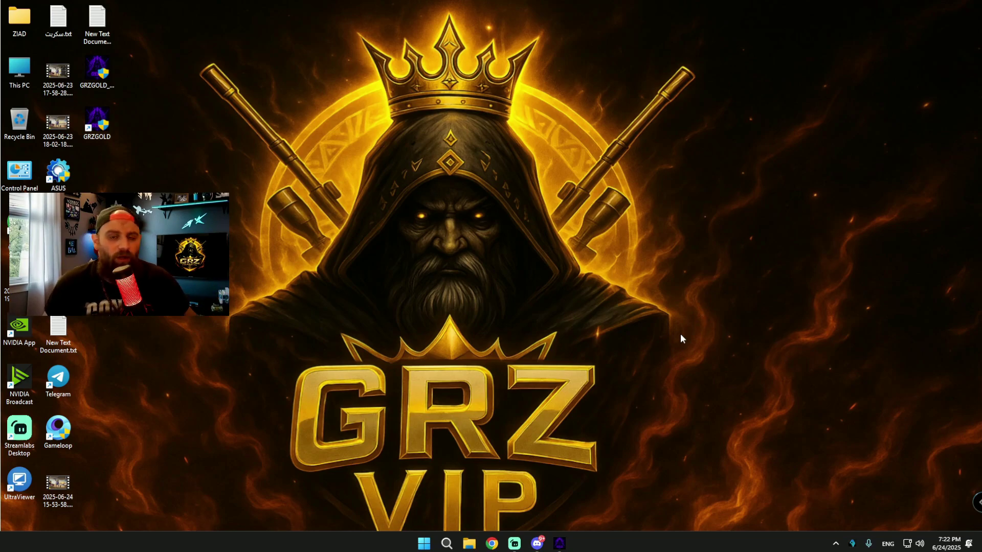
Step: Switch to Discord and read the GameLoop 32 Bit and 64 Bit update posts in the gameloop-announcements channel
left_click(531, 545)
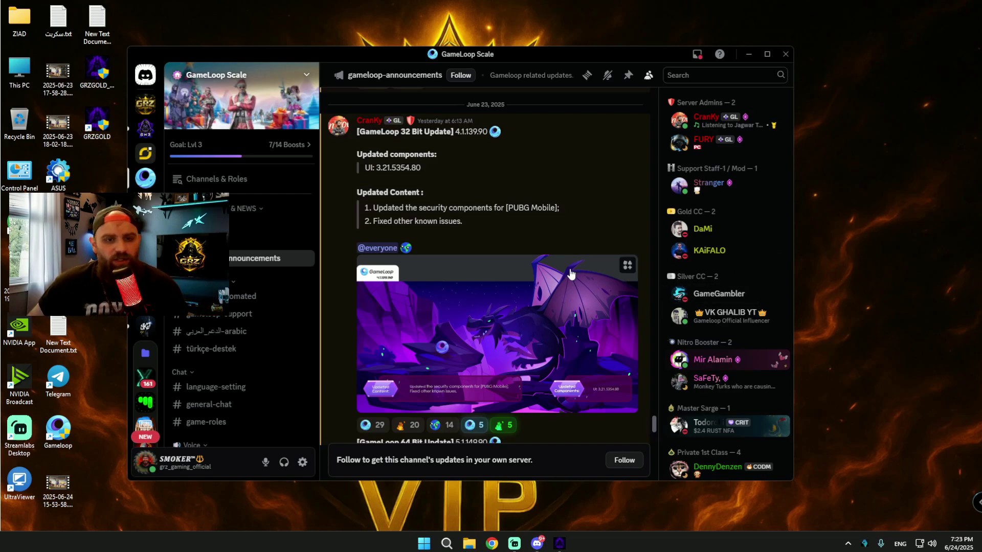
scroll(505, 245, "up", 1)
scroll(529, 296, "up", 2)
scroll(432, 196, "down", 3)
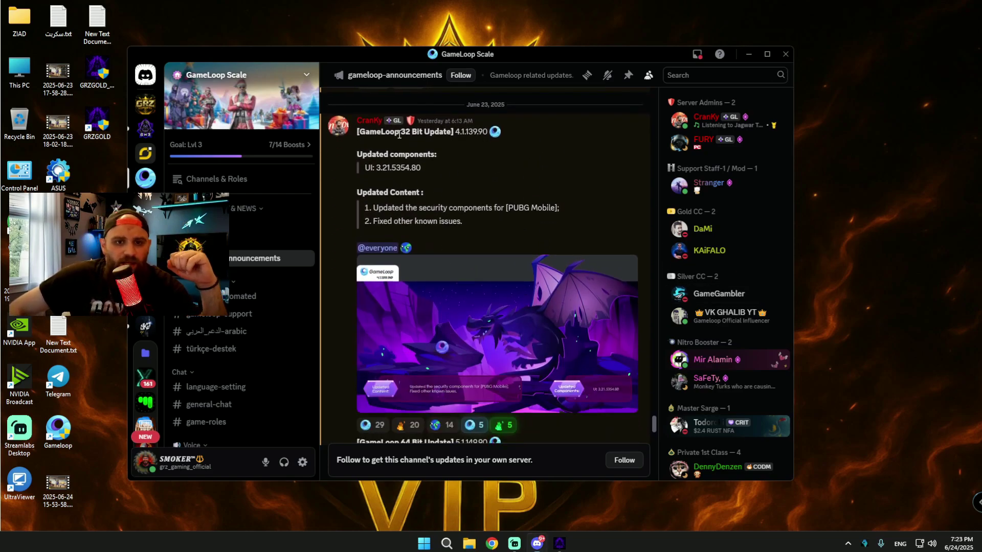
scroll(436, 317, "down", 6)
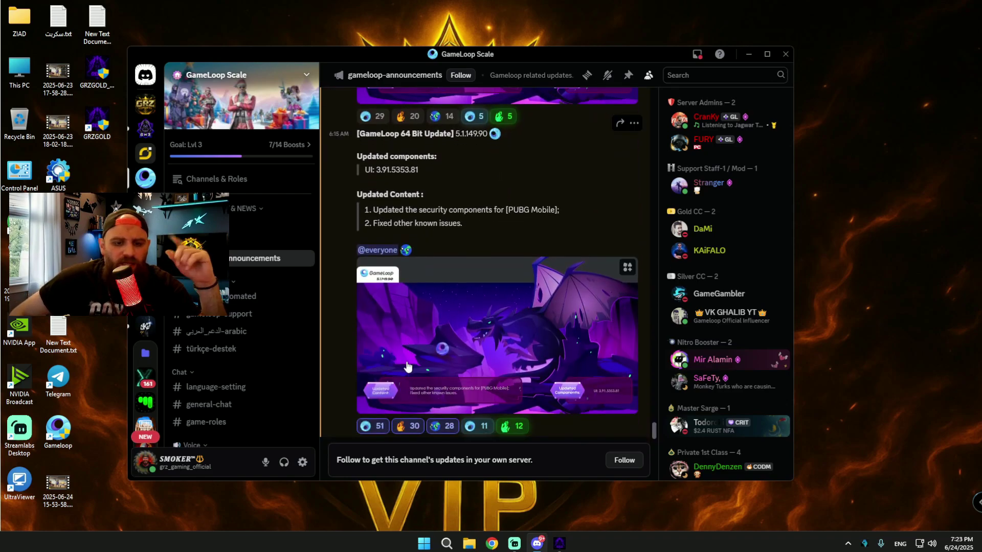
Step: Highlight the version heading of the GameLoop 64 Bit Update post and look through the post against the one before it
scroll(407, 366, "up", 1)
left_click_drag(503, 185, 401, 185)
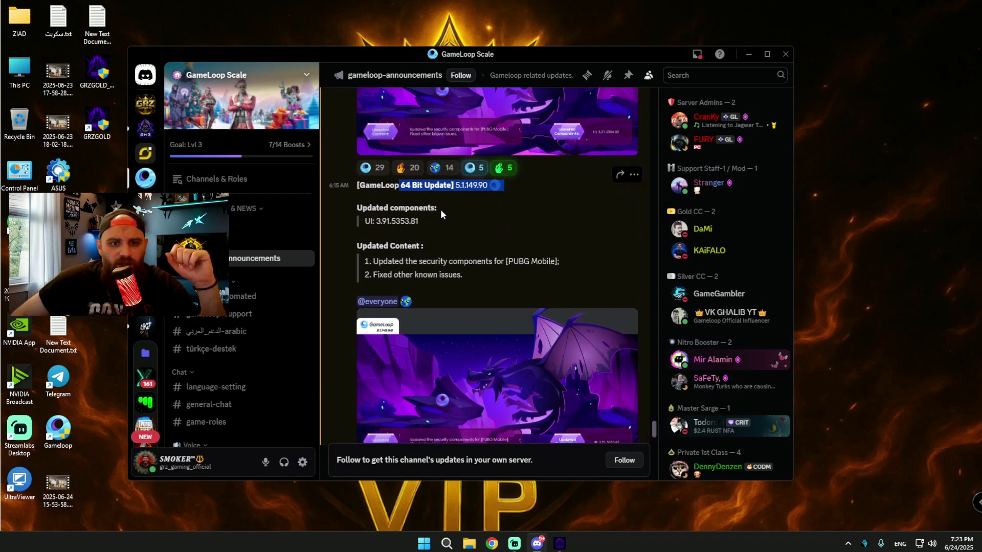
scroll(568, 268, "up", 2)
scroll(462, 266, "down", 2)
scroll(459, 254, "up", 3)
scroll(471, 258, "down", 5)
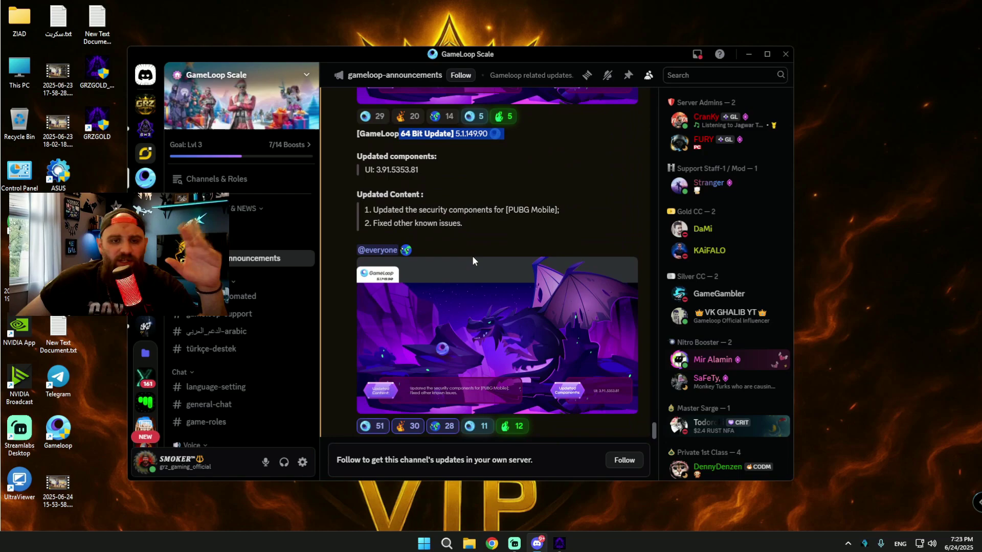
Step: Return to the GameLoop 32 Bit Update post and highlight its Updated Content lines about PUBG Mobile security components and other known issues
scroll(472, 261, "up", 8)
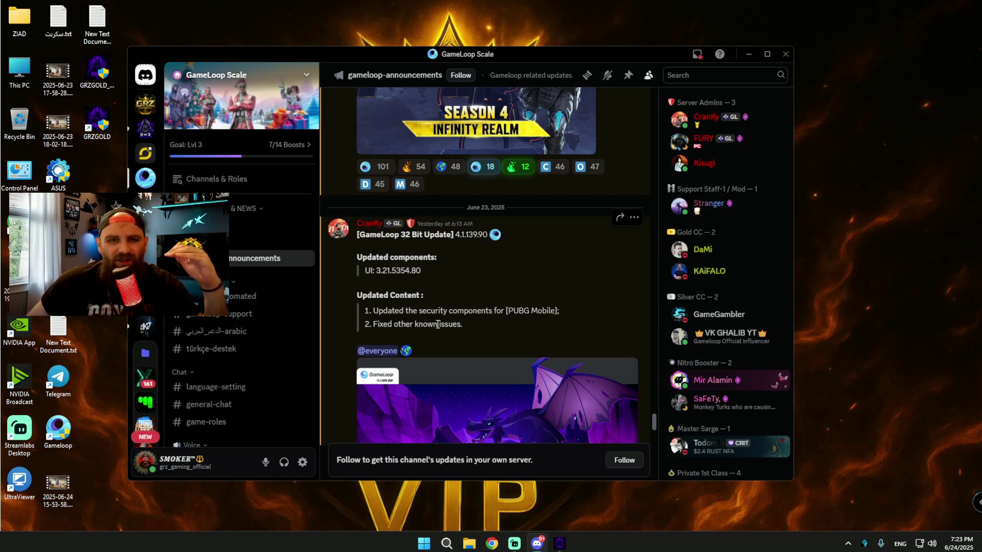
scroll(497, 309, "down", 1)
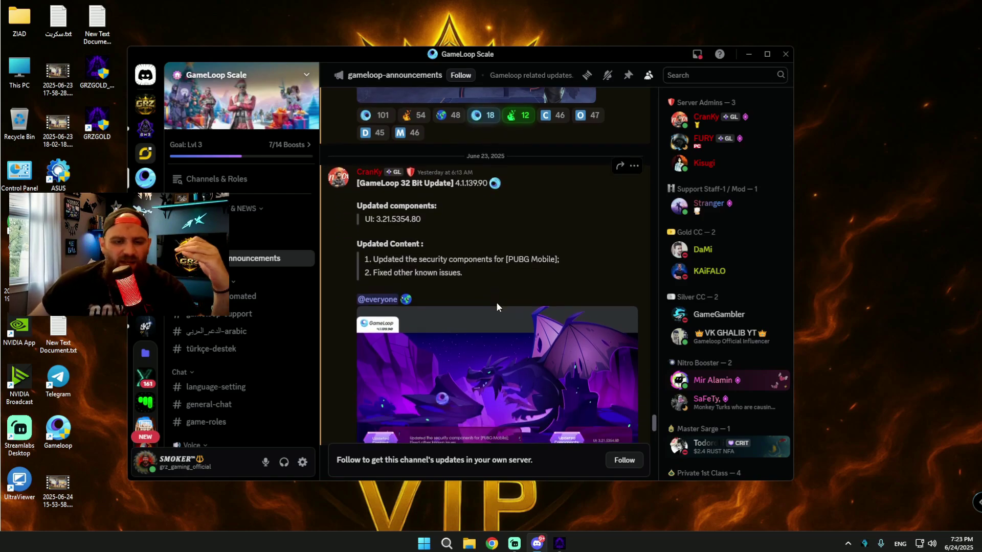
left_click_drag(405, 261, 499, 257)
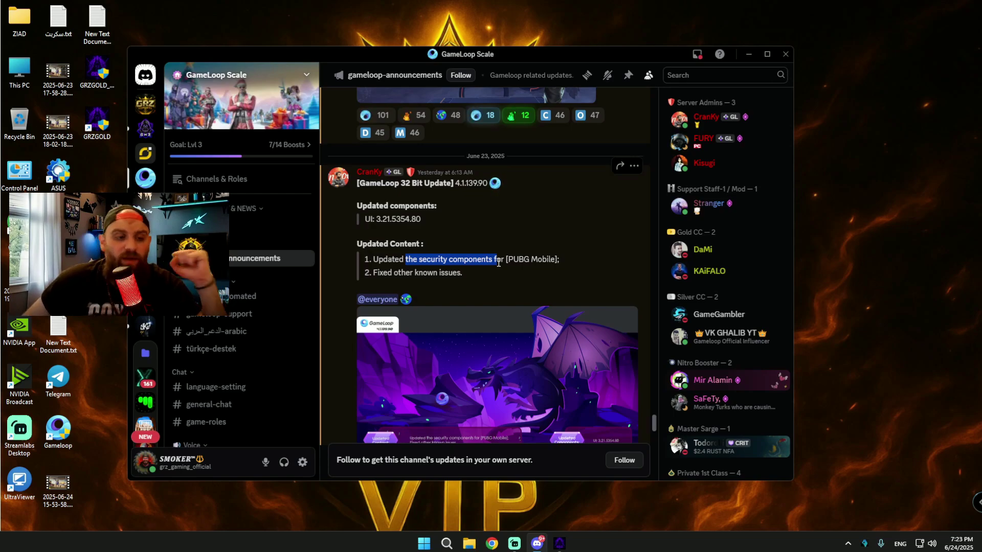
triple_click(466, 262)
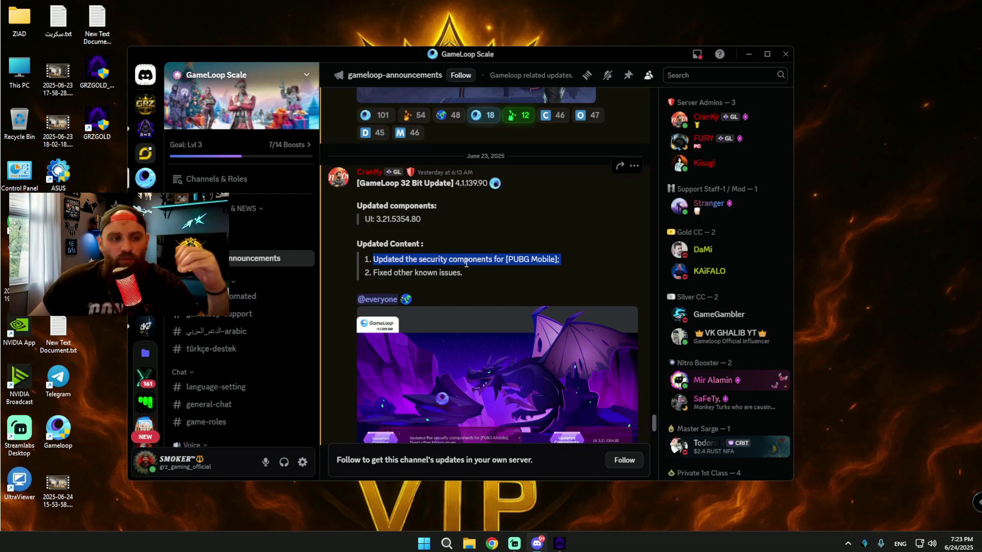
left_click(389, 277)
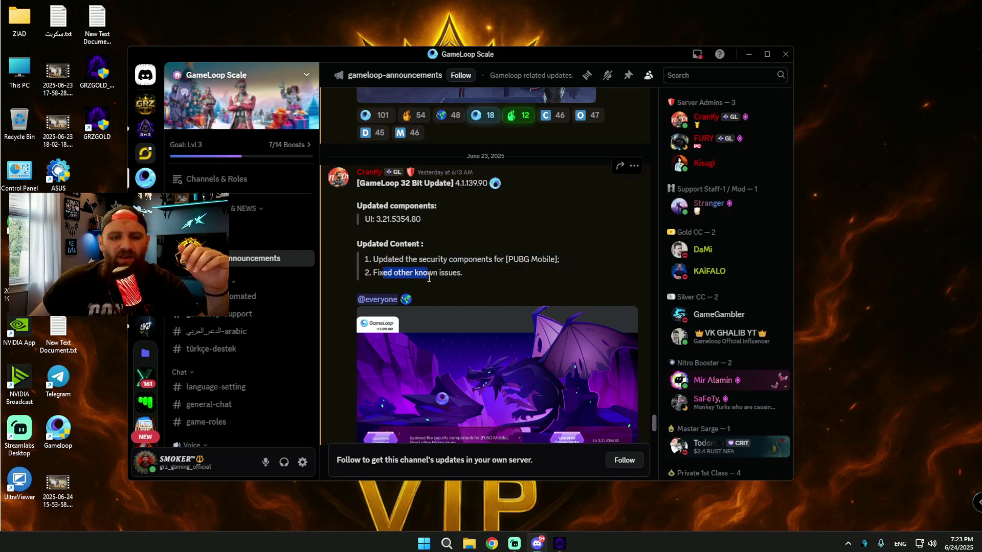